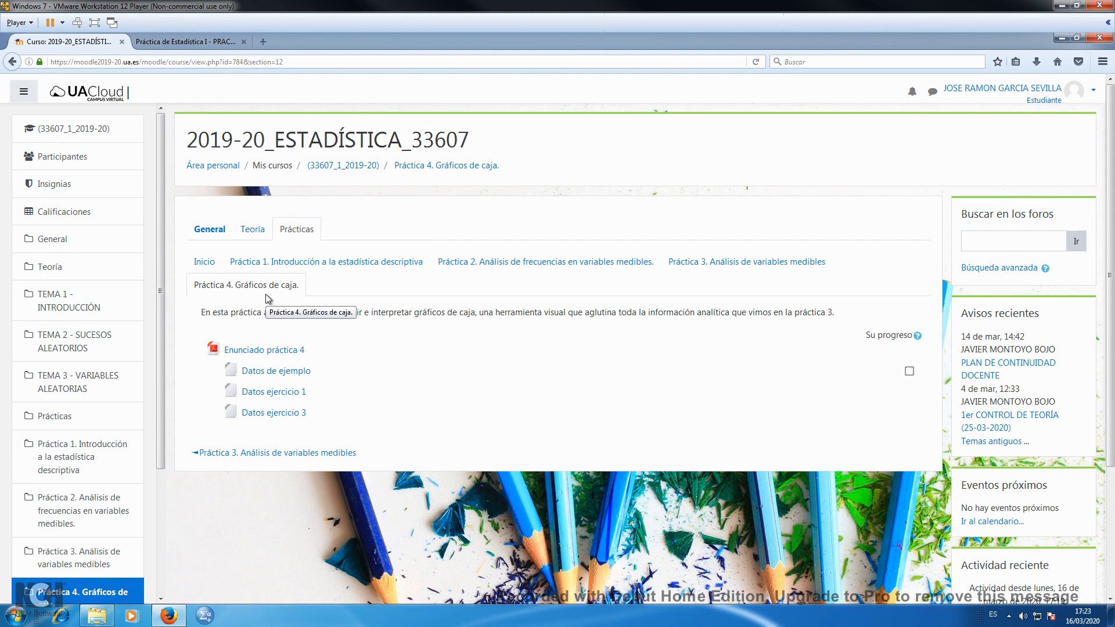
Review the course's sections for Práctica 1, Práctica 2 and Práctica 3, and return to Práctica 4. Gráficos de caja
left_click(283, 267)
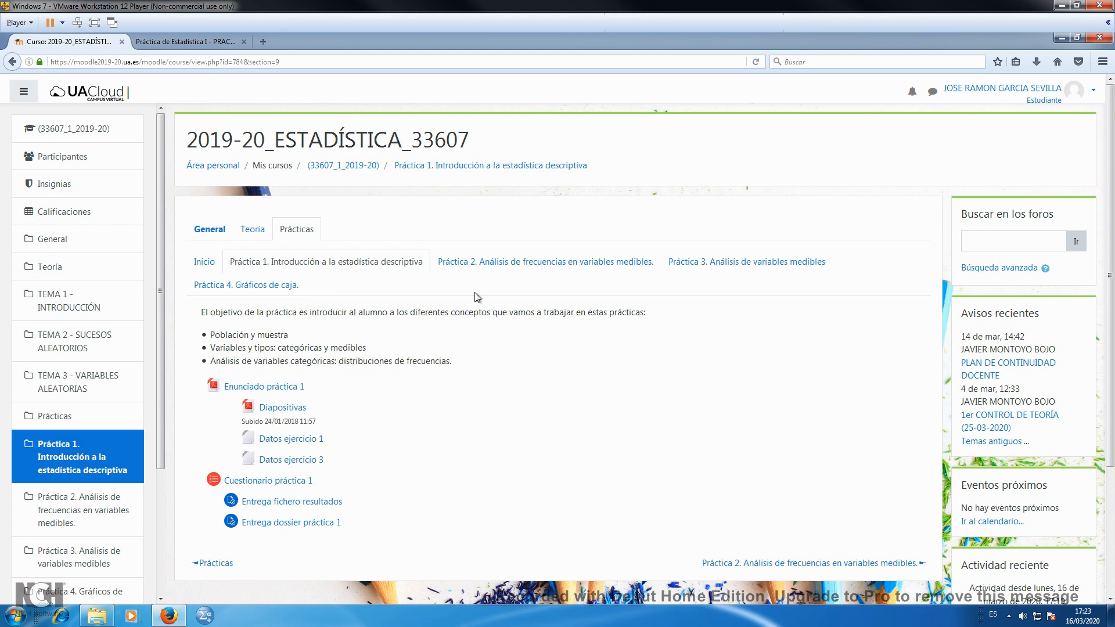
left_click(537, 264)
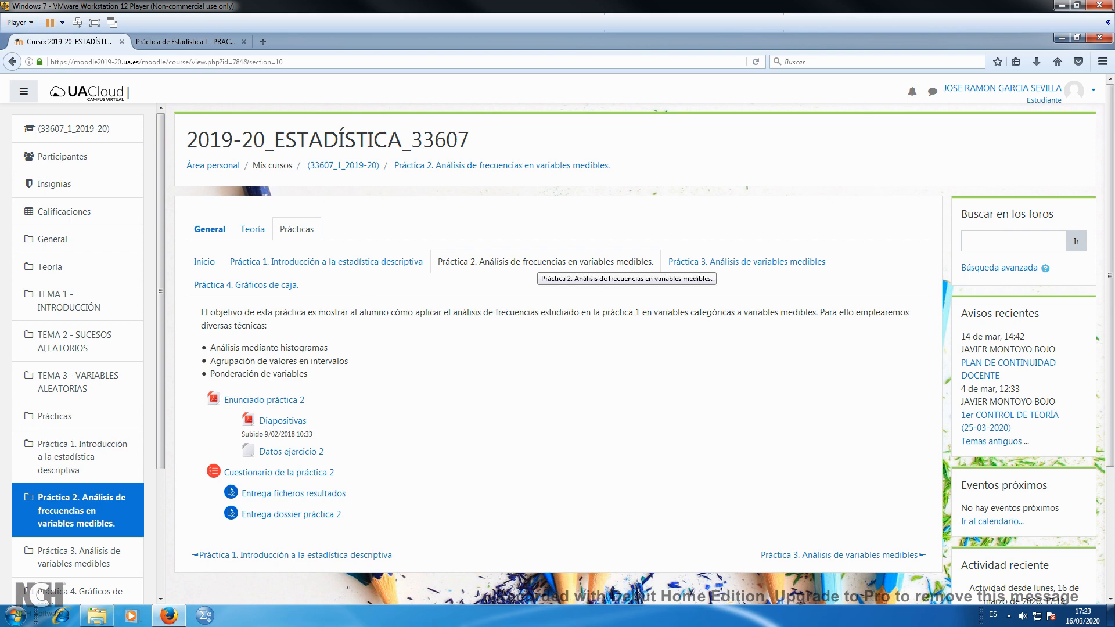
left_click(393, 263)
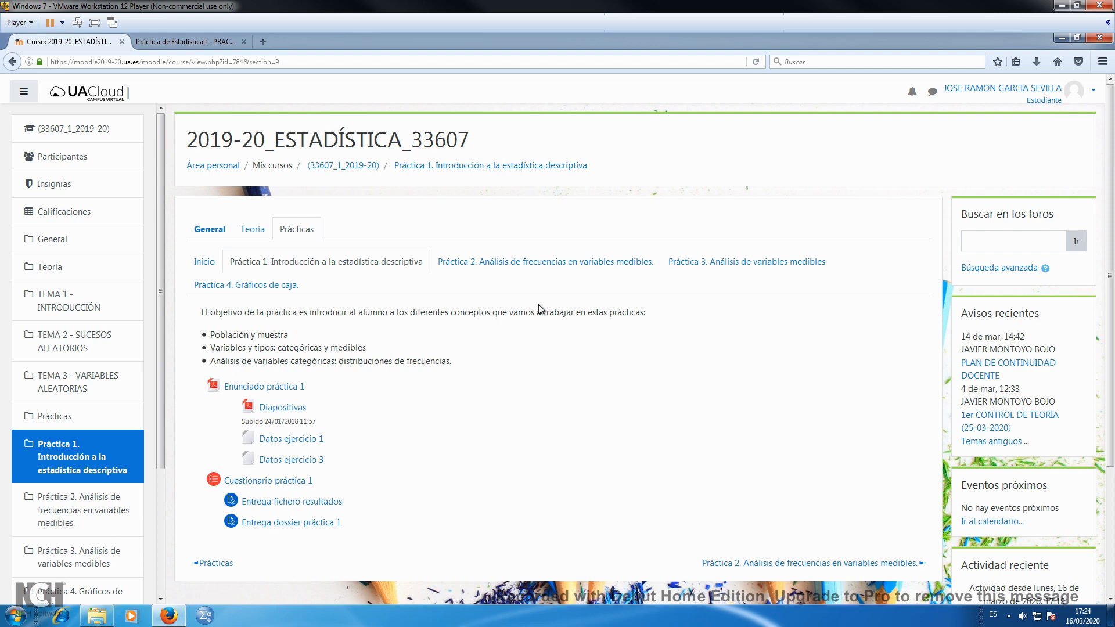
left_click(717, 266)
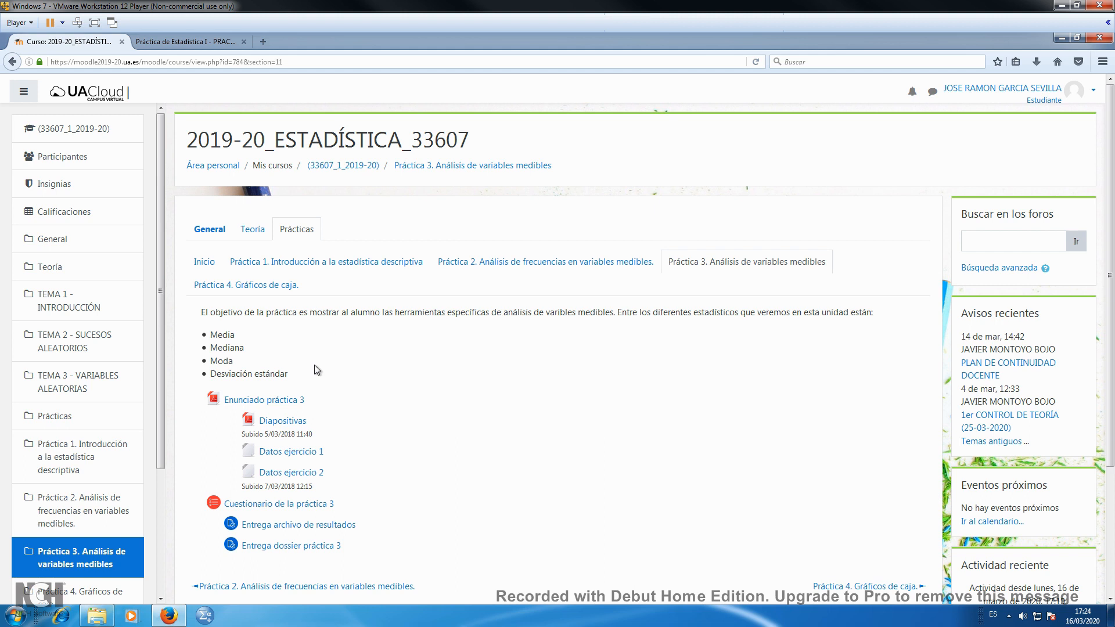
left_click(267, 285)
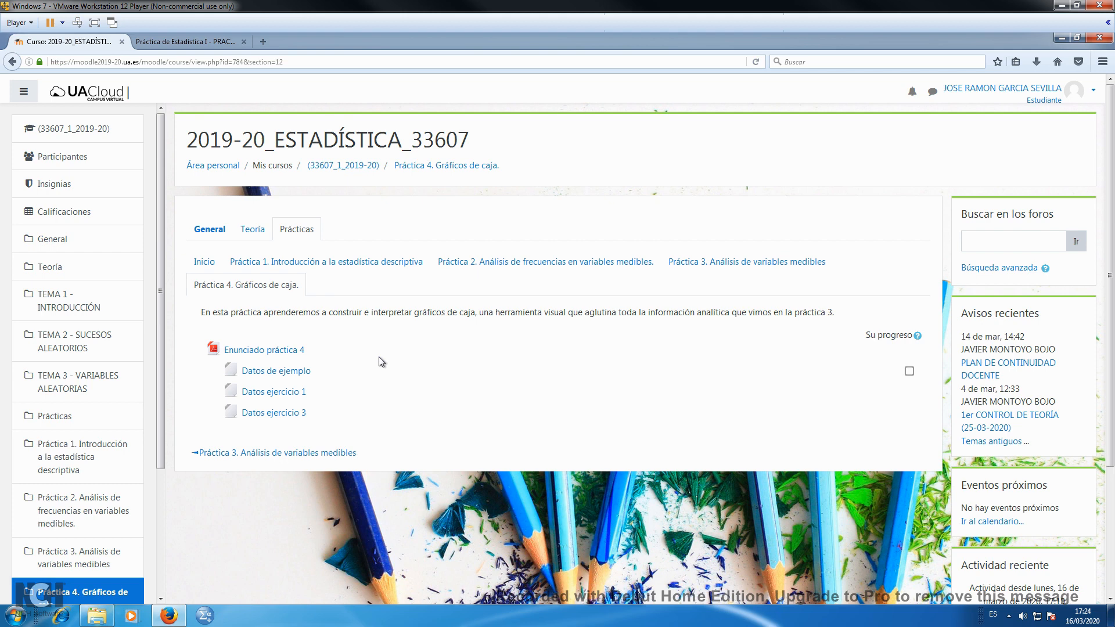
Look through the open Práctica 4 PDF, highlighting the headings on constructing (4.1) and interpreting (4.2) the box plot
left_click(201, 44)
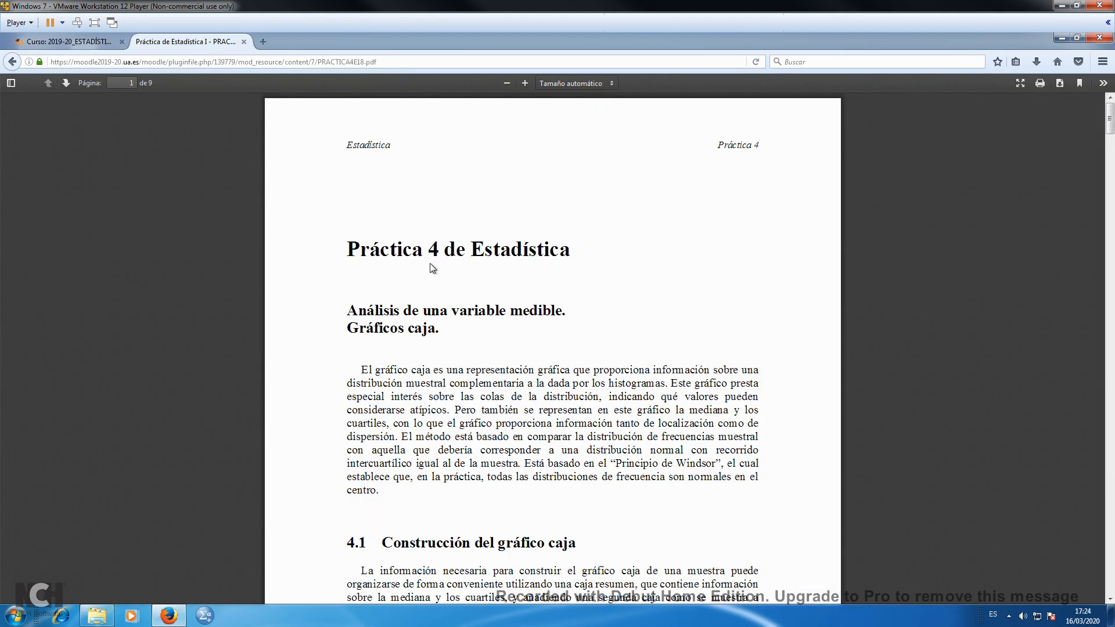
scroll(423, 331, "down", 2)
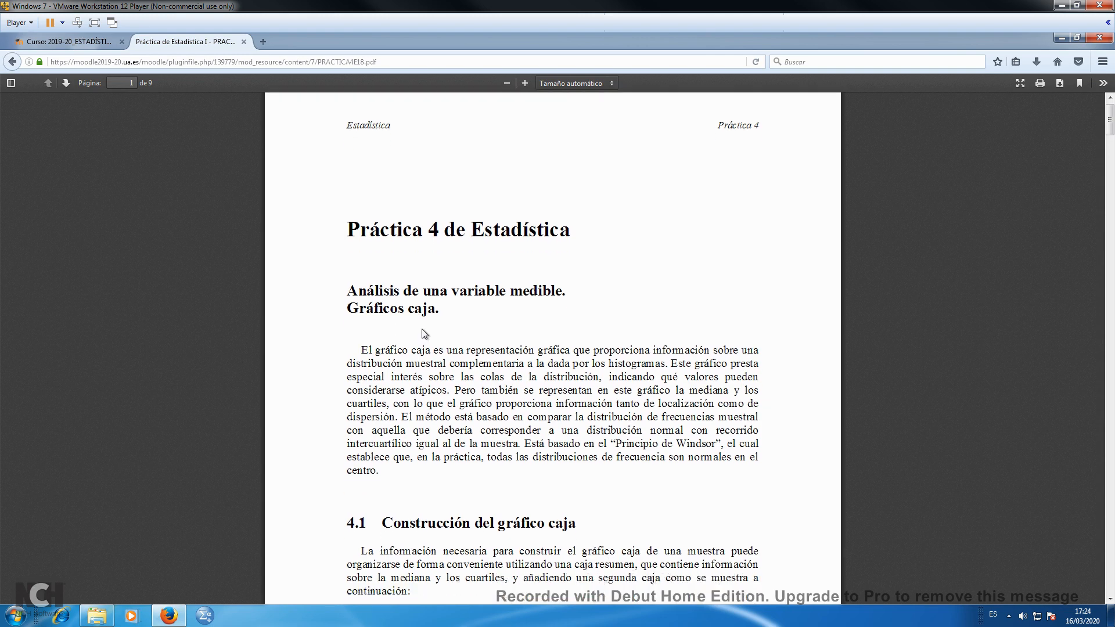
left_click_drag(382, 491, 577, 496)
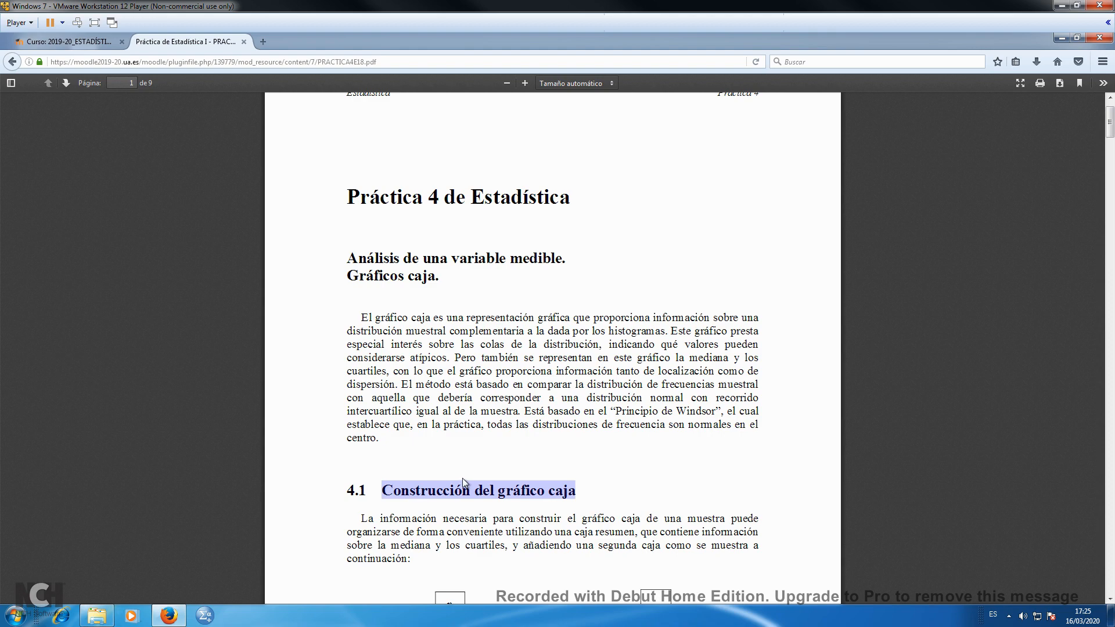
scroll(463, 479, "down", 4)
scroll(479, 468, "down", 15)
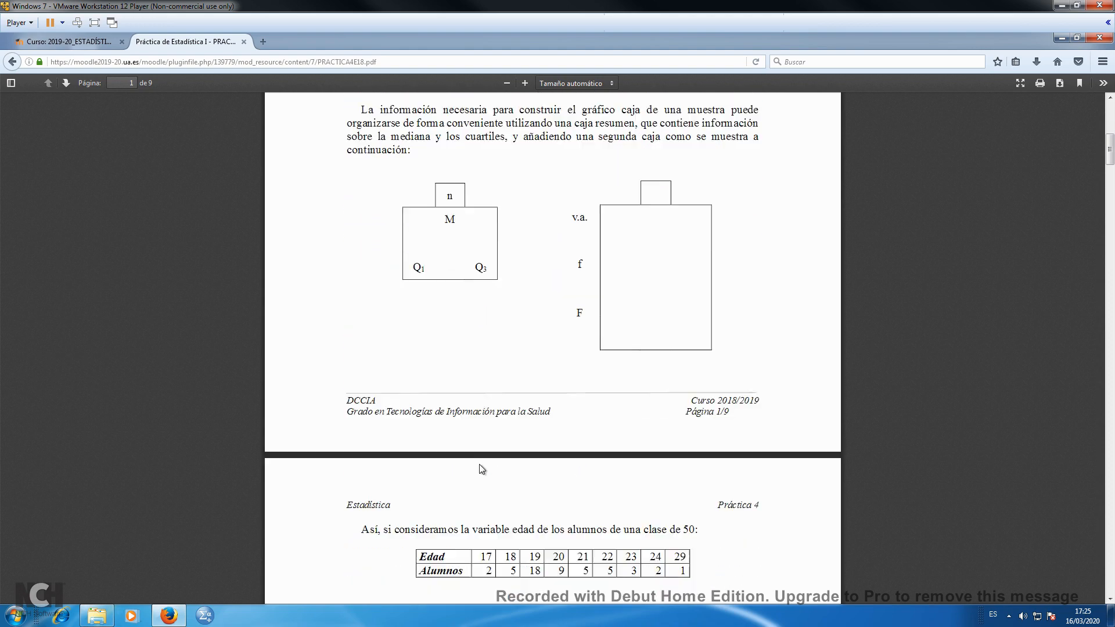
scroll(478, 468, "down", 13)
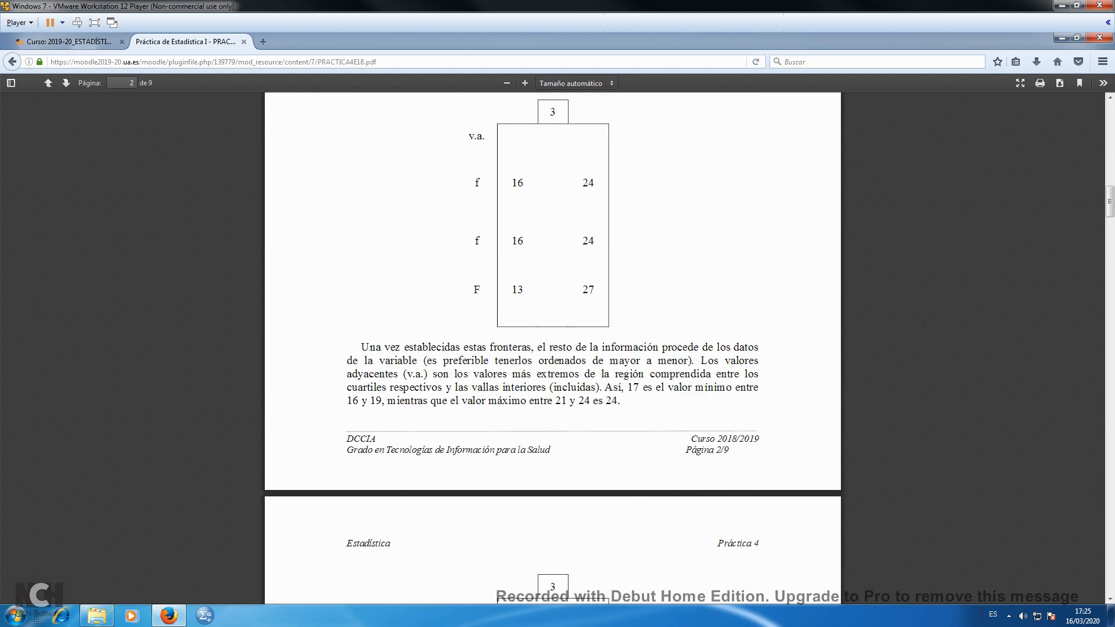
scroll(477, 466, "down", 12)
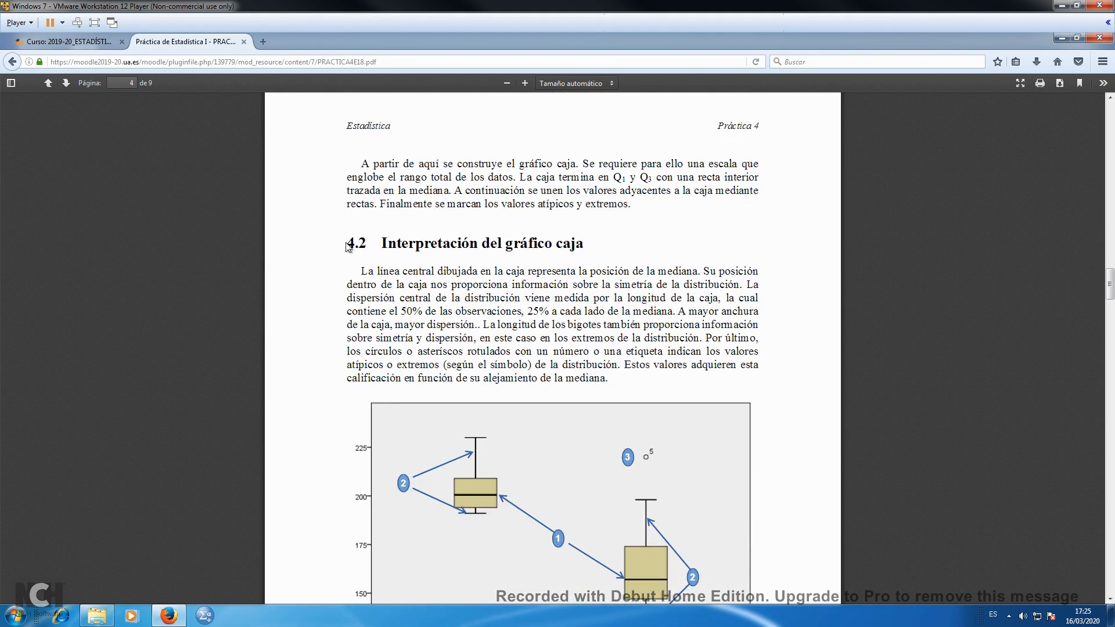
left_click_drag(347, 244, 584, 244)
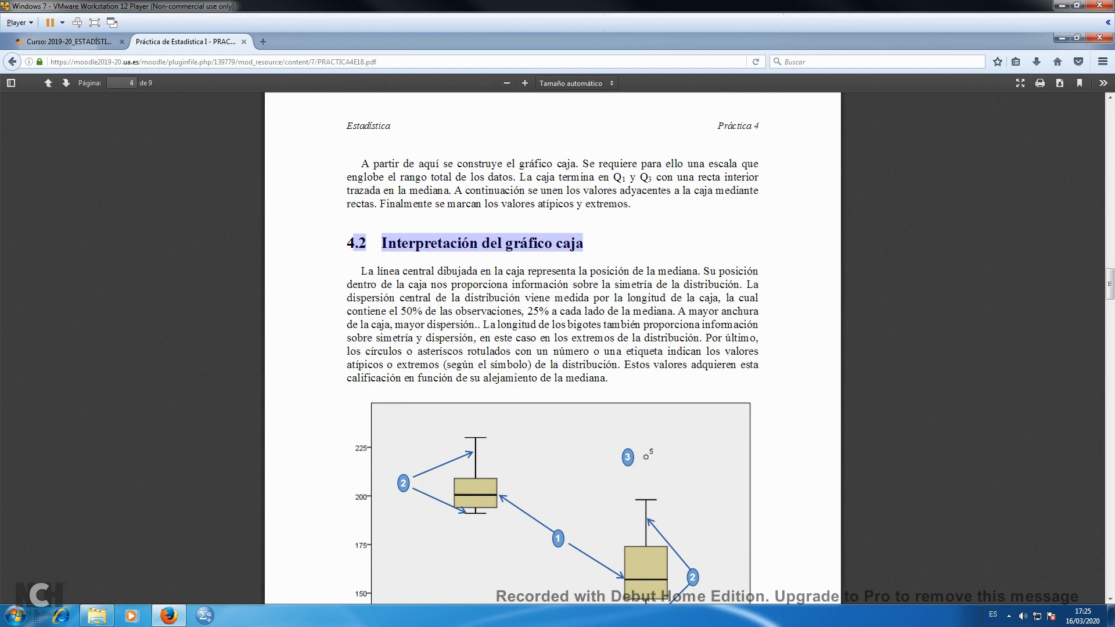
Return to the course page and open the Práctica 4 file Datos de ejemplo with IBM SPSS Statistics 23.0
left_click(92, 42)
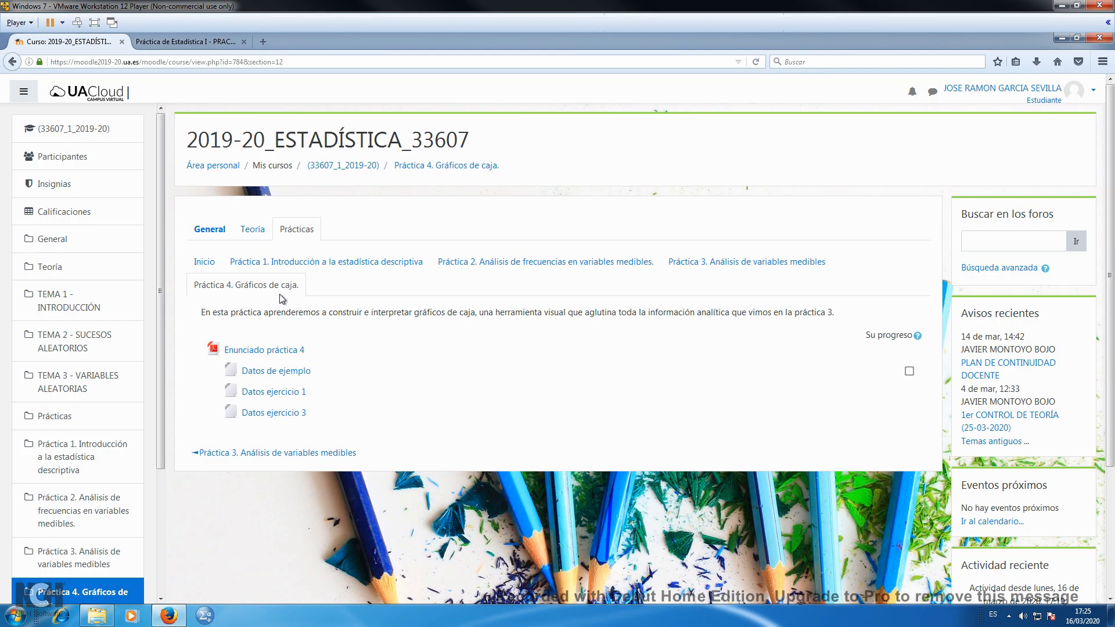
left_click(286, 375)
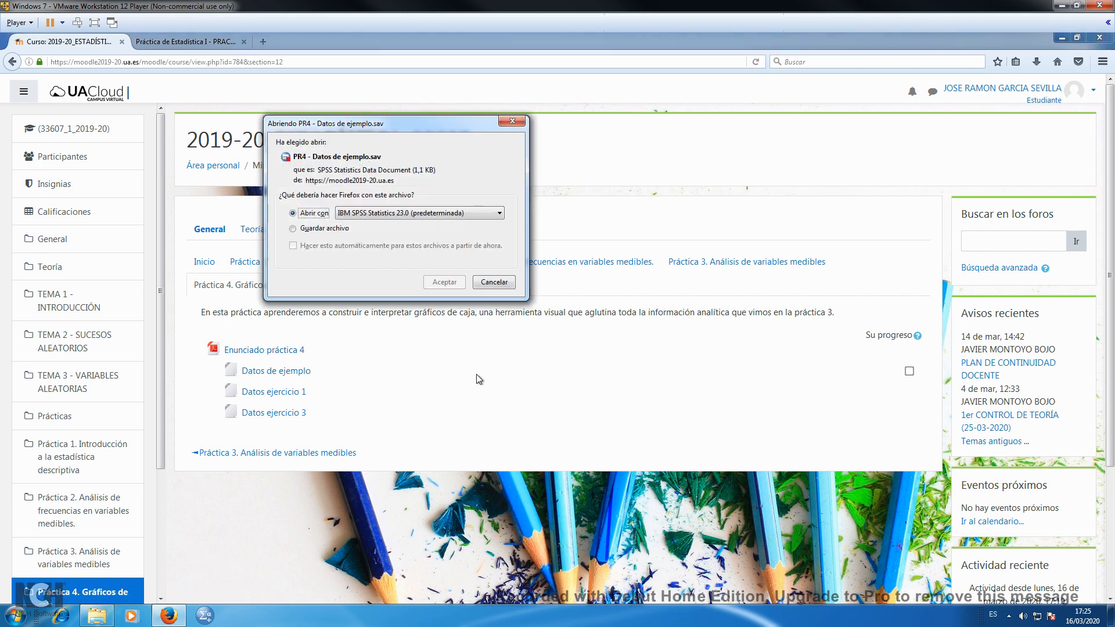
left_click(439, 285)
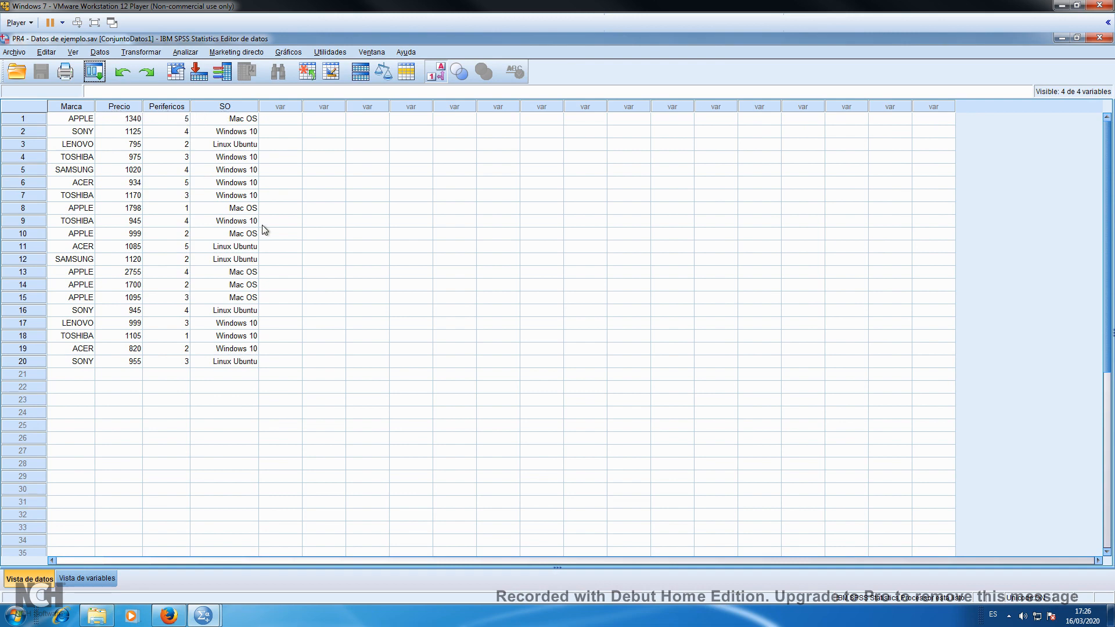
Start a new chart in the Chart Builder (Generador de gráficos) using the simple box plot from the gallery
left_click(287, 53)
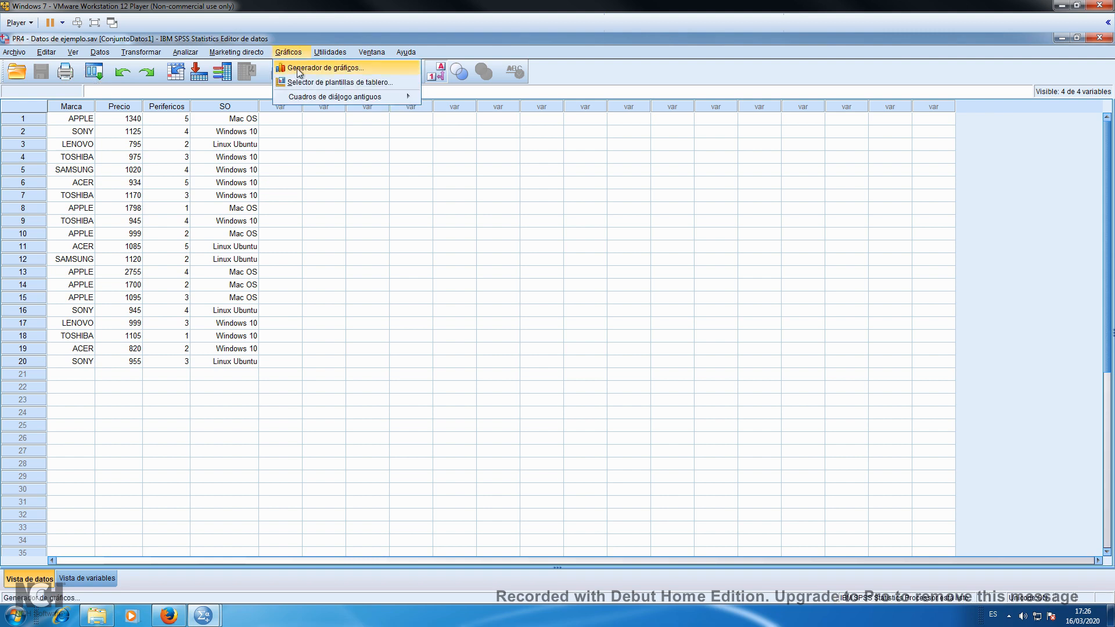
left_click(299, 70)
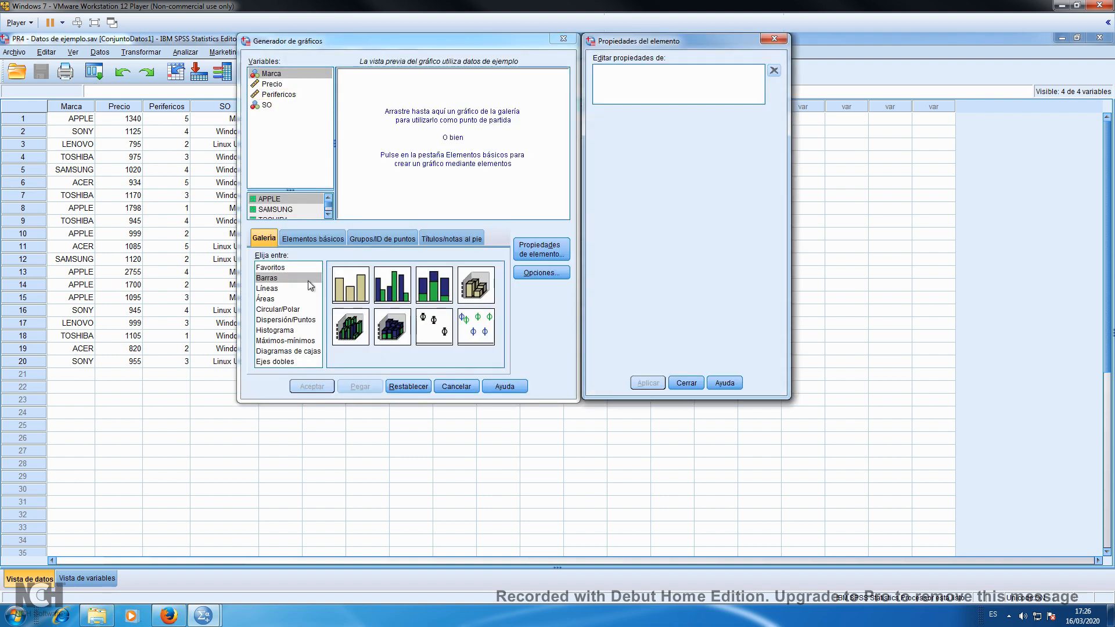
left_click(276, 352)
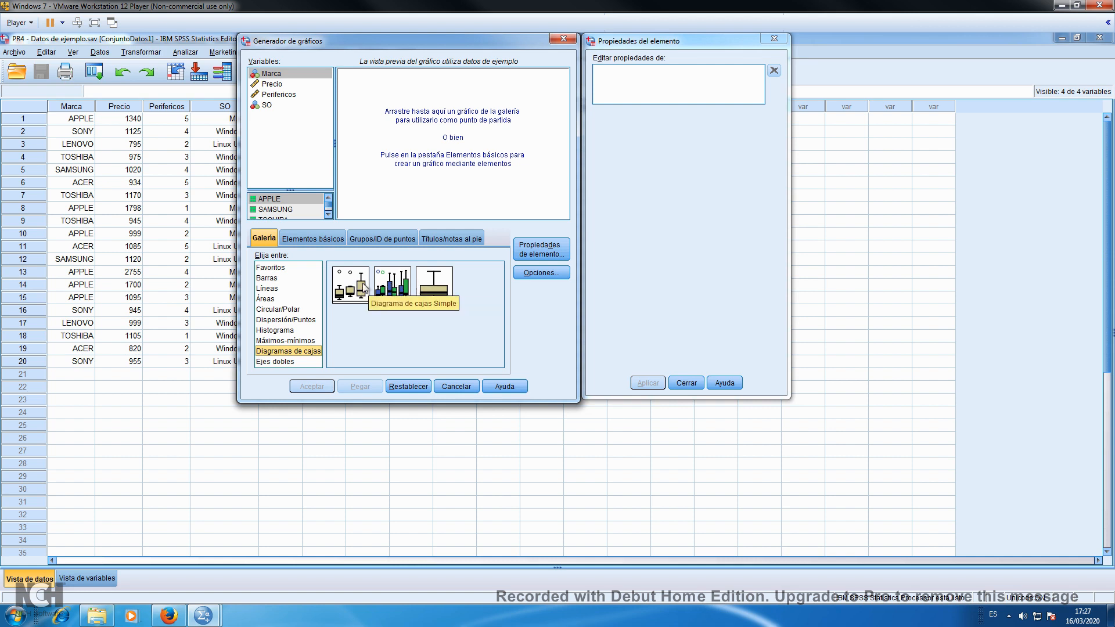
left_click_drag(350, 285, 412, 187)
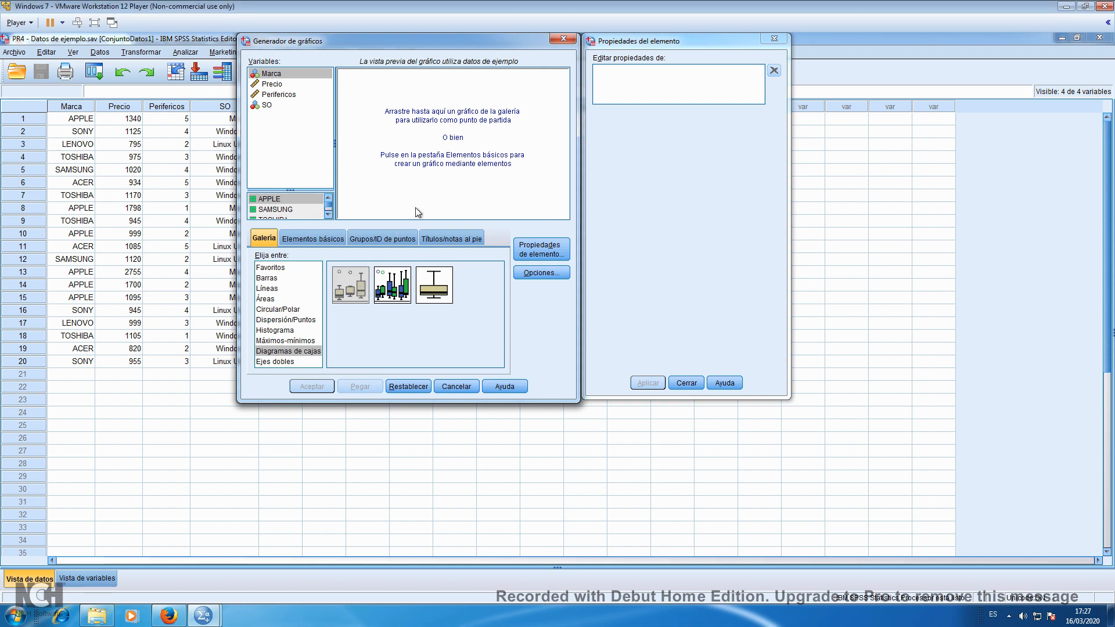
mouse_move(360, 283)
left_mouse_down()
mouse_move(387, 254)
mouse_move(414, 162)
mouse_move(358, 287)
left_mouse_up()
double_click(353, 286)
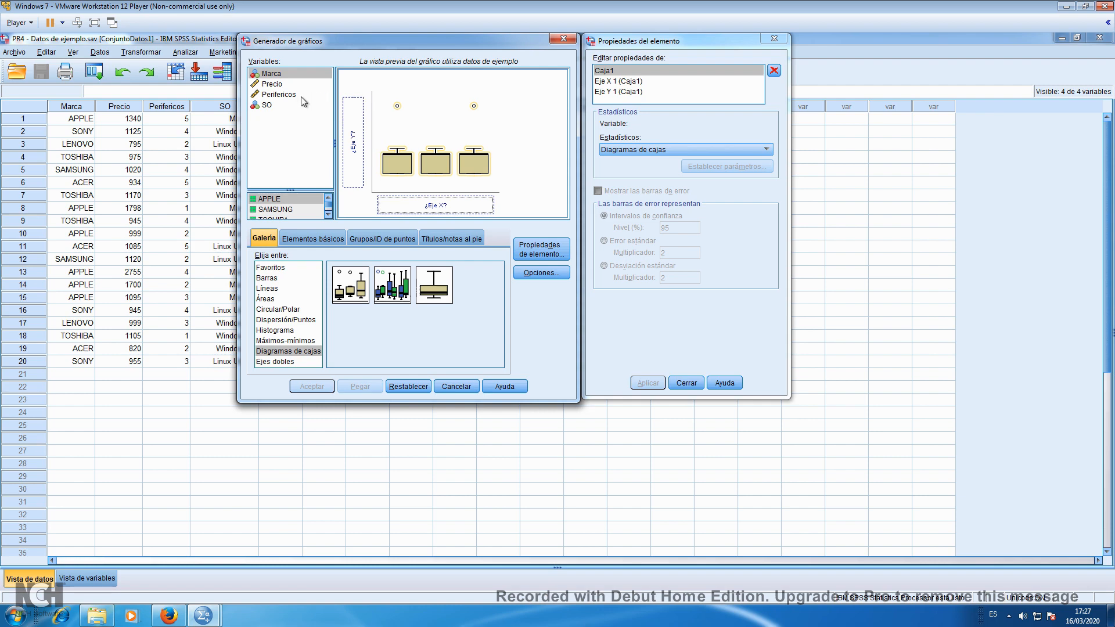
Assign the Precio variable to the Y axis of the box plot and generate the chart
left_click(271, 85)
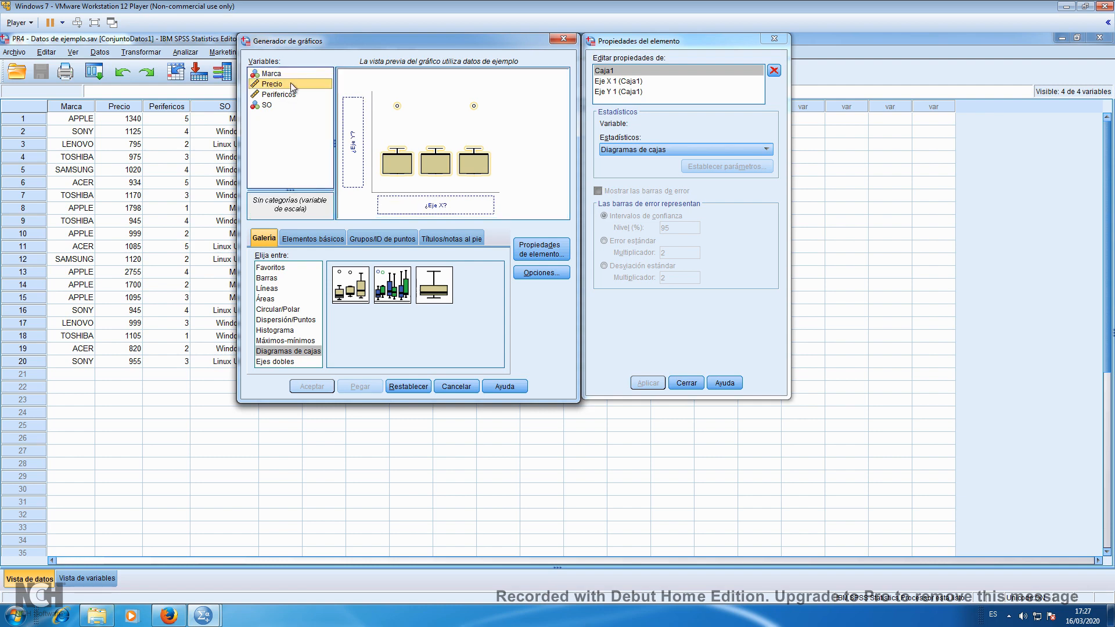
left_click_drag(291, 84, 360, 165)
left_click_drag(360, 165, 361, 165)
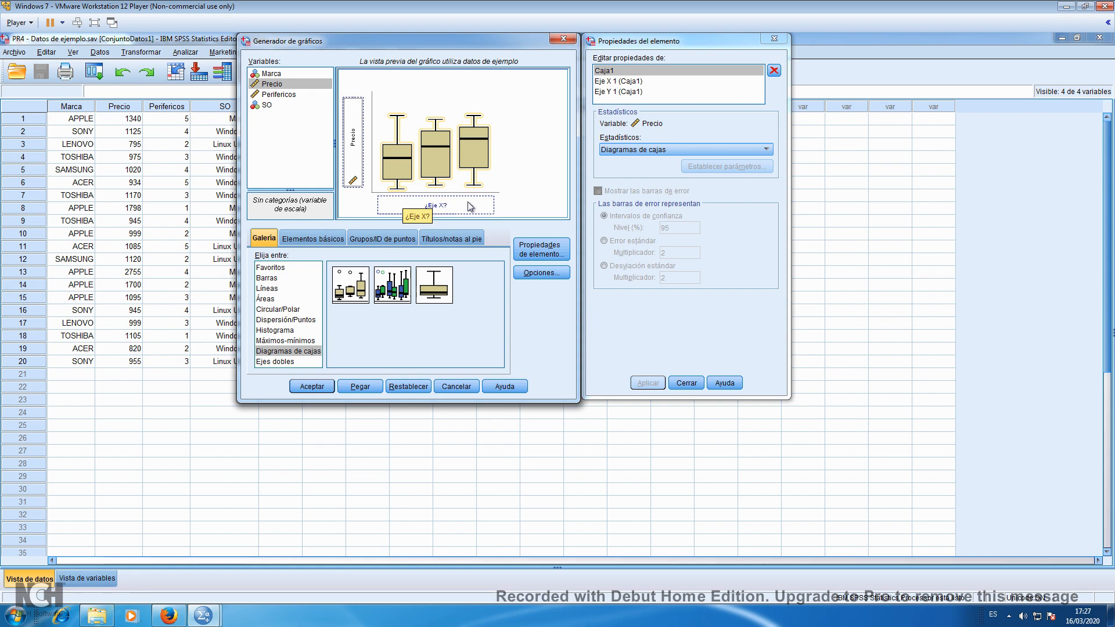
left_click(313, 386)
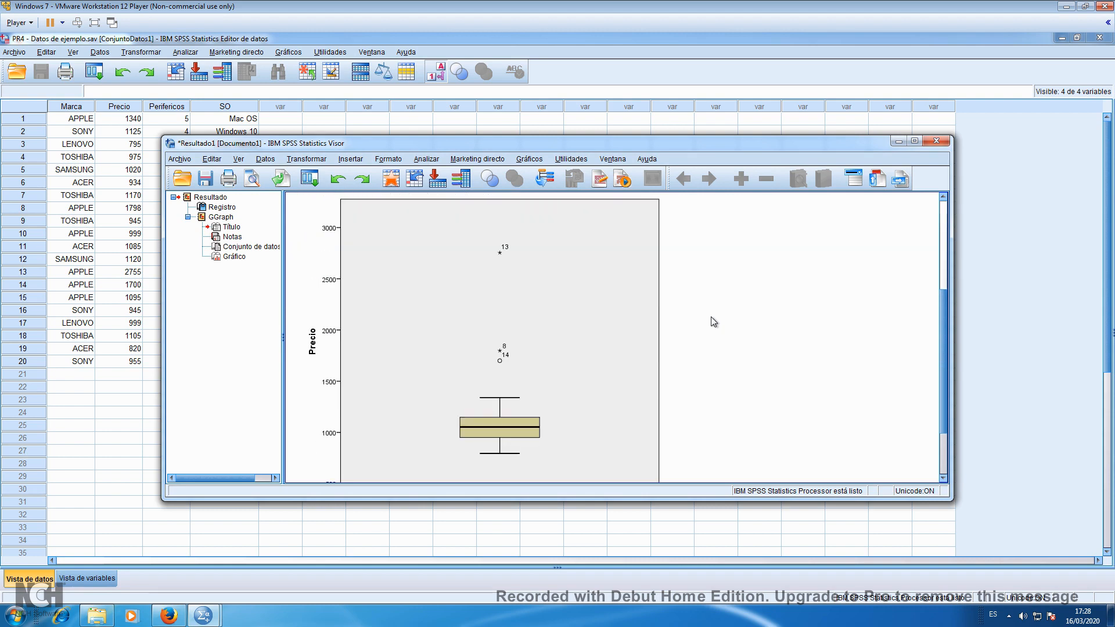
Maximize the results viewer window and bring the whole Precio box plot into view
scroll(714, 322, "down", 1)
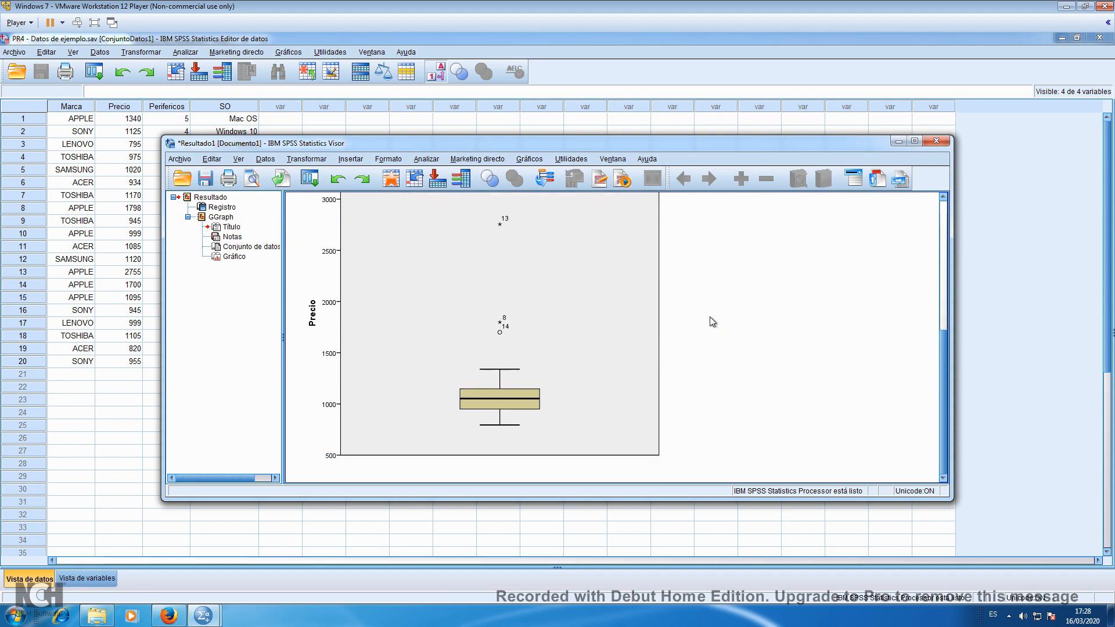
left_click(914, 142)
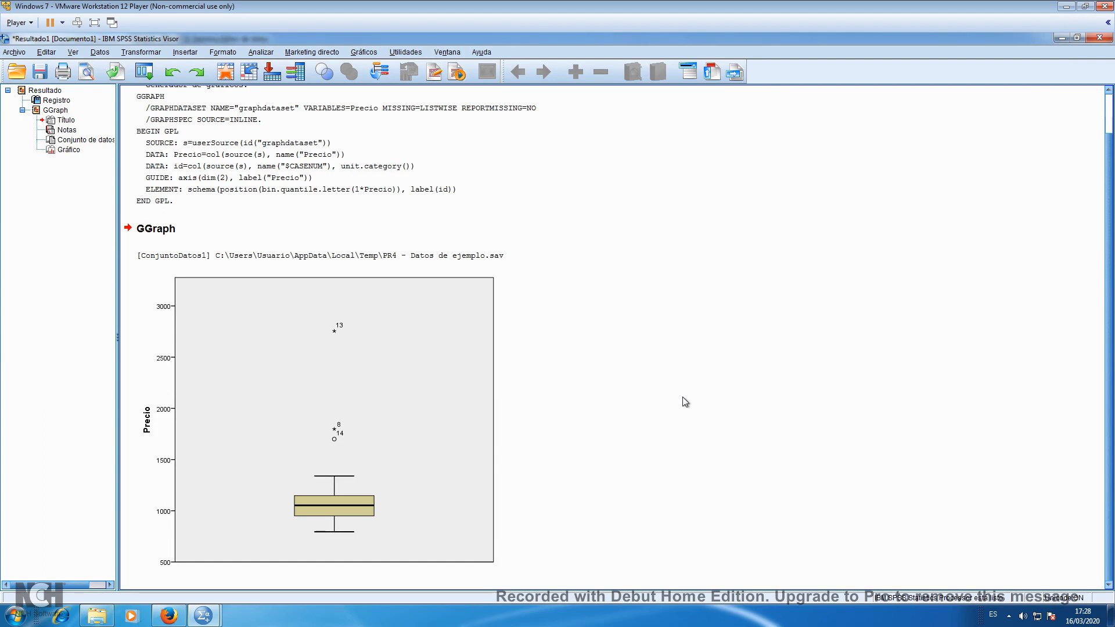
left_click(447, 487)
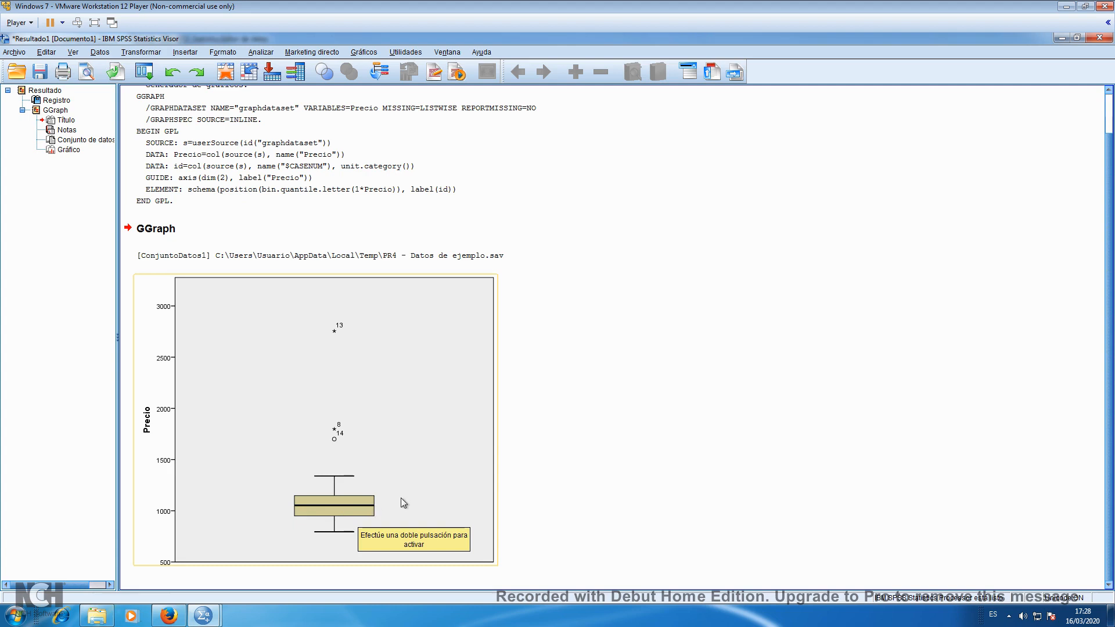
Open the Precio box plot for editing in the chart editor and bring the editor window to the front
left_click(457, 358)
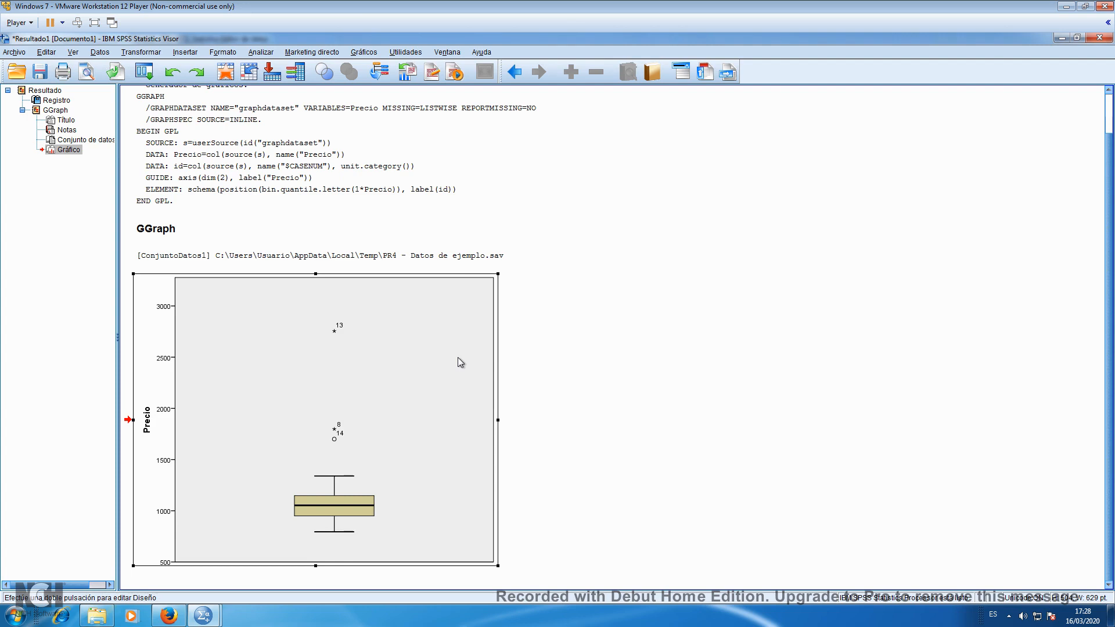
double_click(457, 357)
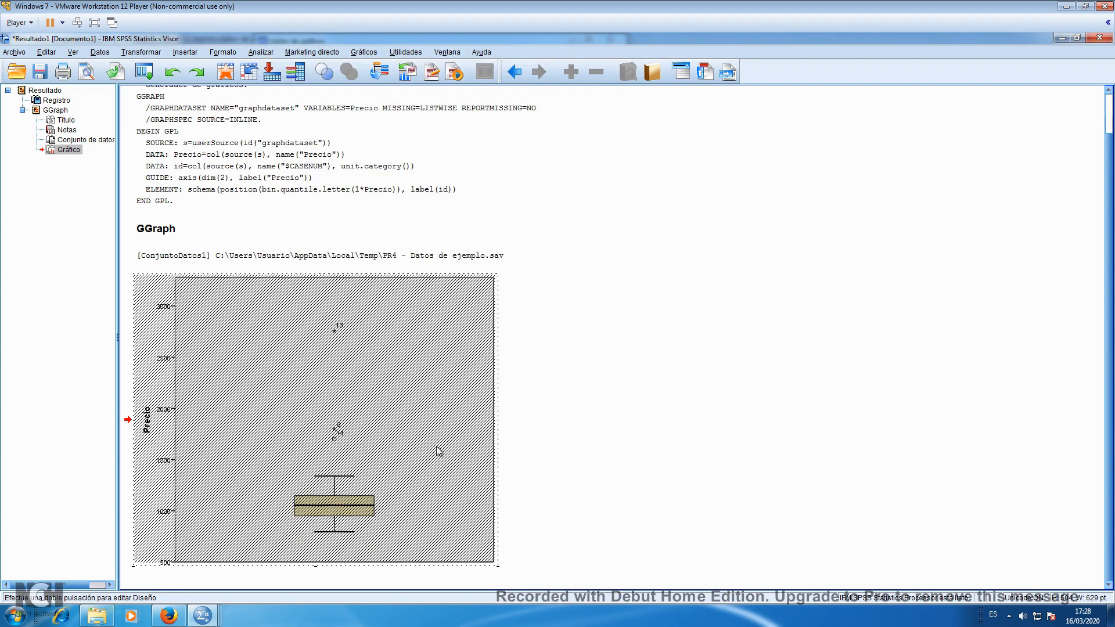
left_click(210, 621)
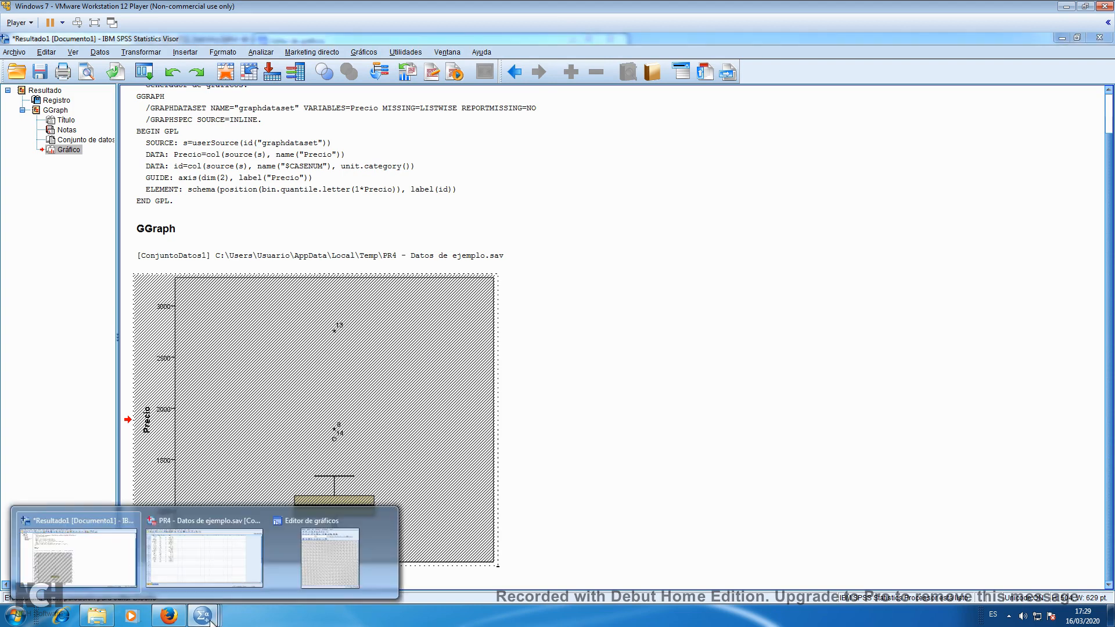
left_click(338, 547)
left_click(340, 545)
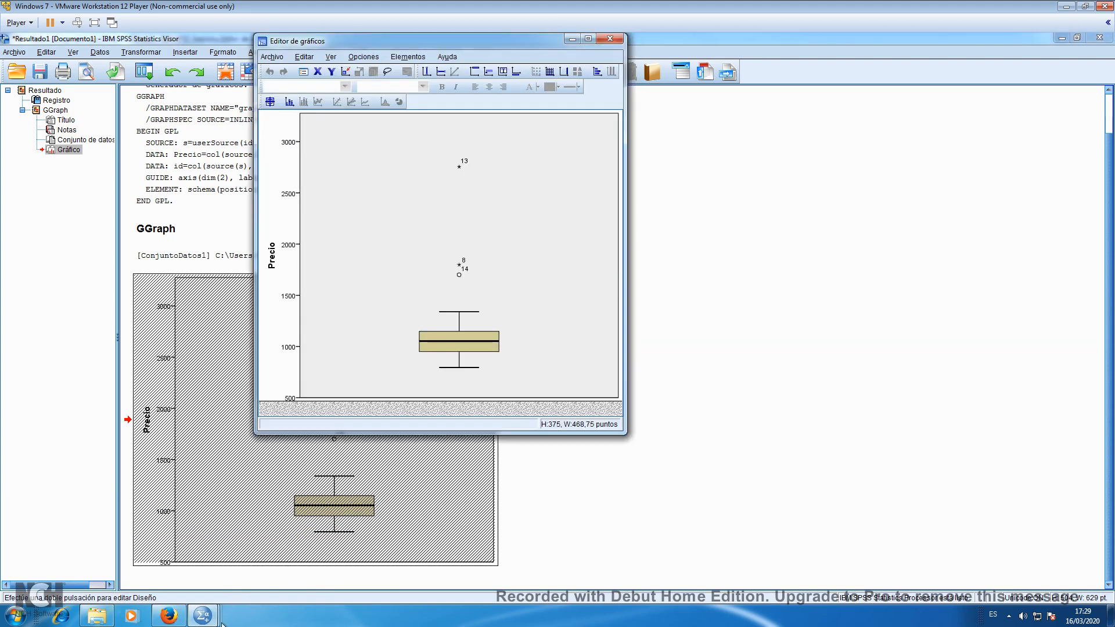
left_click(202, 616)
left_click(334, 554)
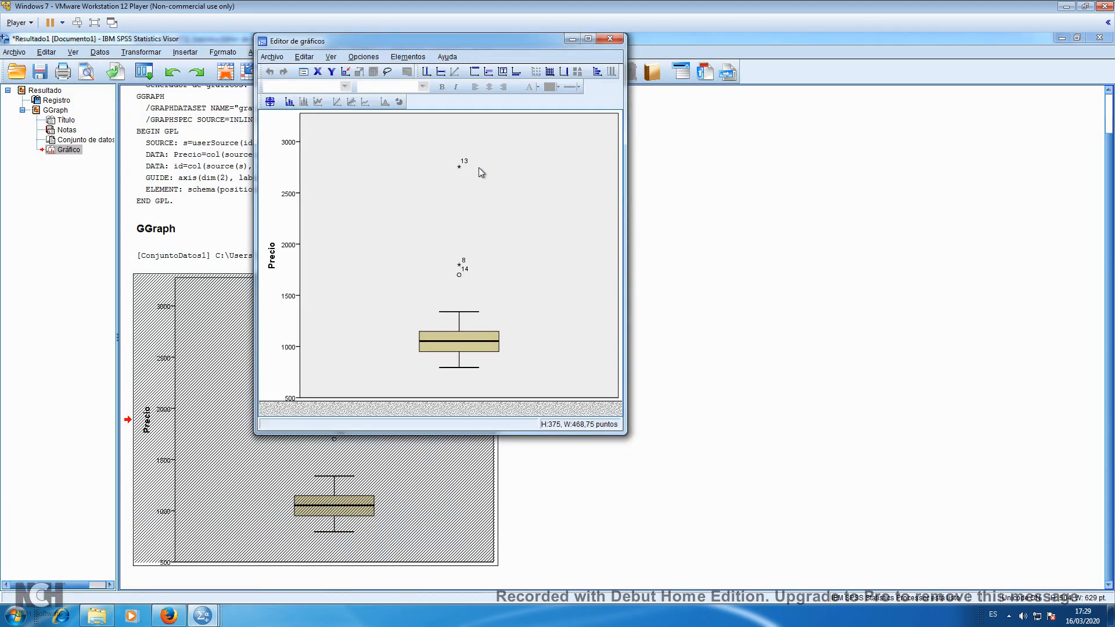
Add grid lines to the Precio box plot and apply them at major tick marks only (Sólo marcas principales)
left_click(555, 72)
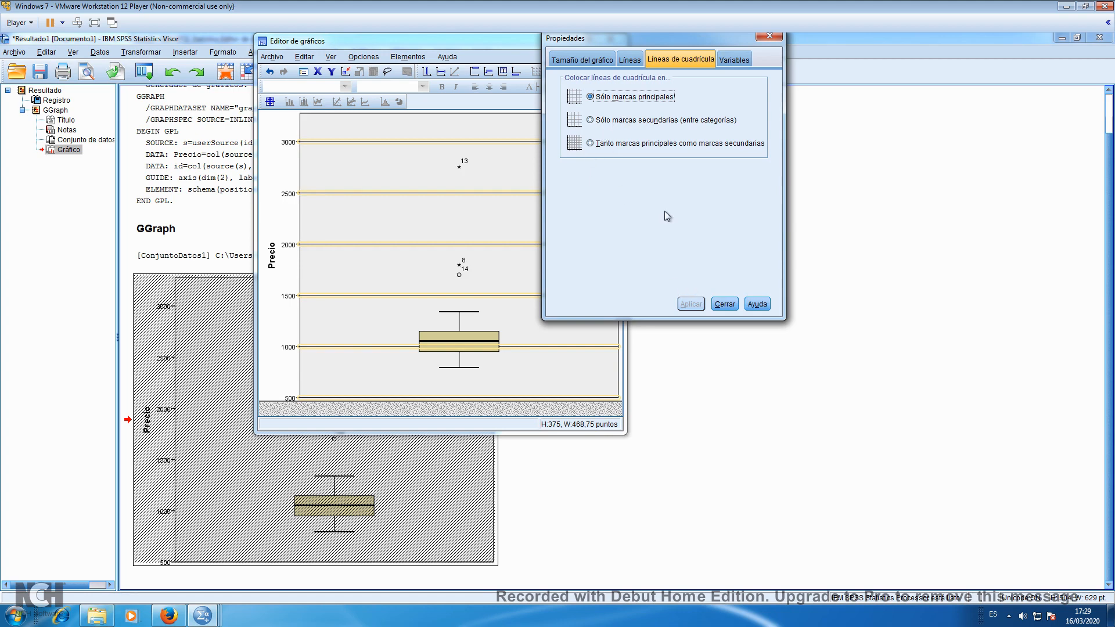
left_click(614, 121)
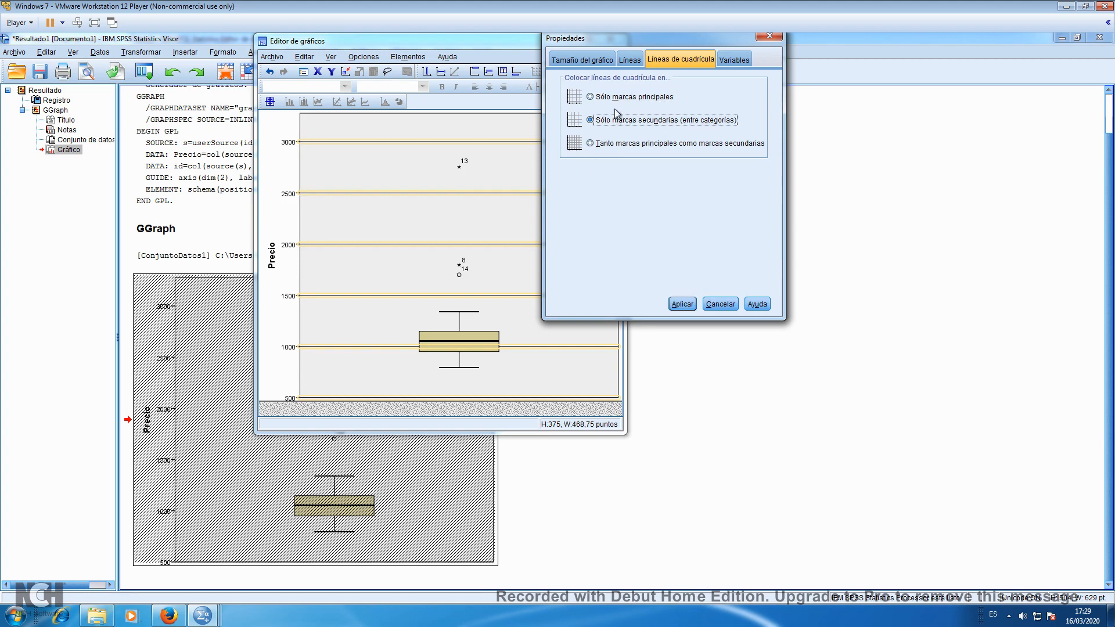
left_click(616, 98)
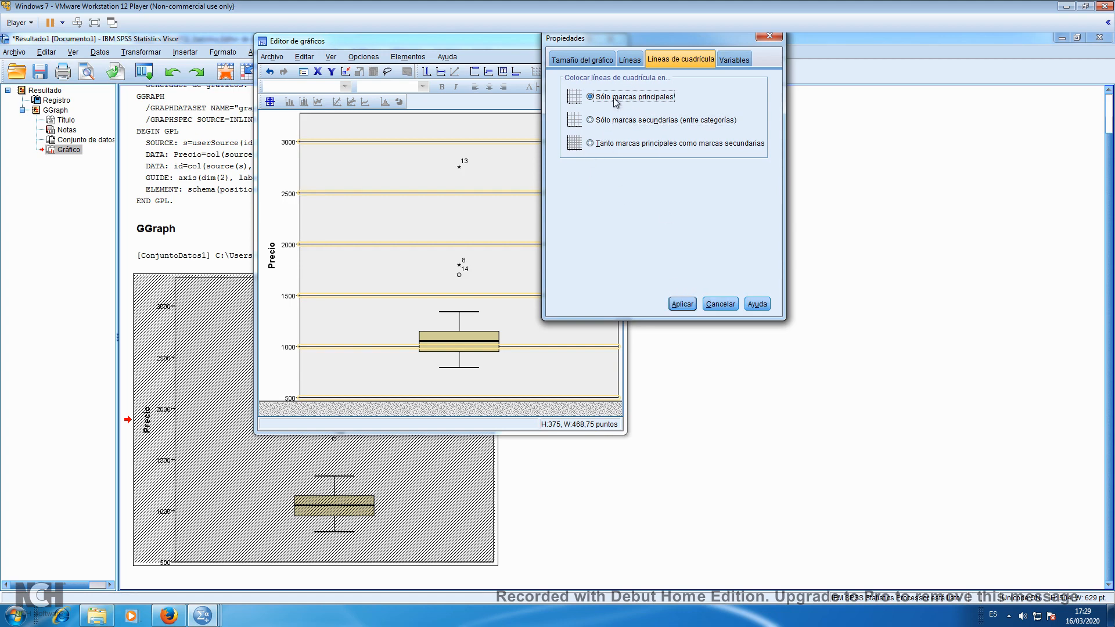
left_click(675, 302)
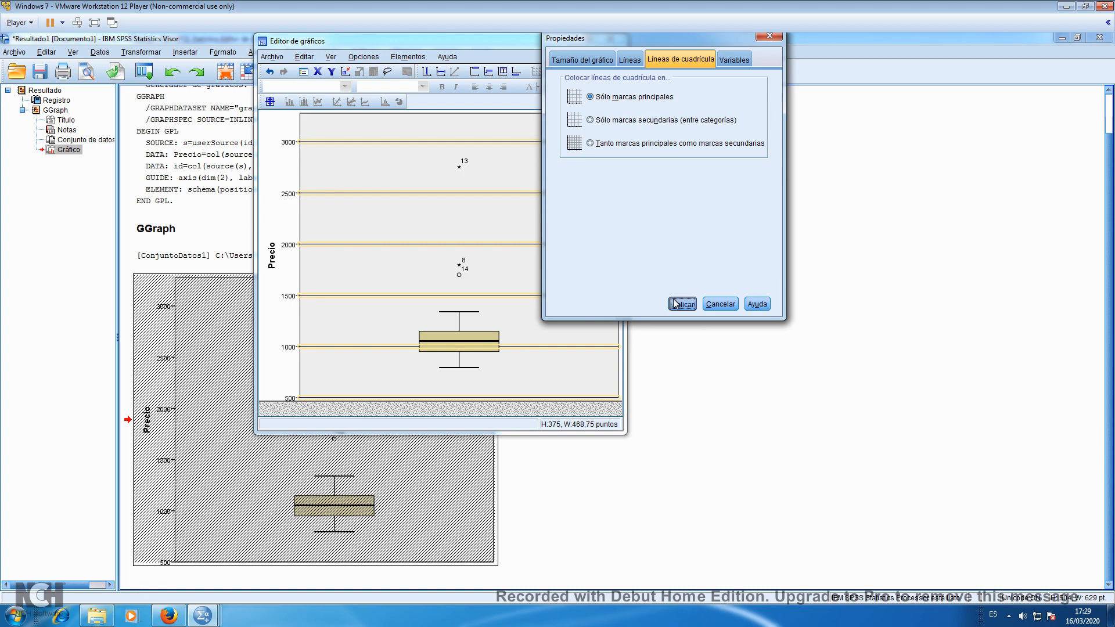
Close the properties and chart editor windows and bring the whole Precio box plot into view in the results
left_click(721, 304)
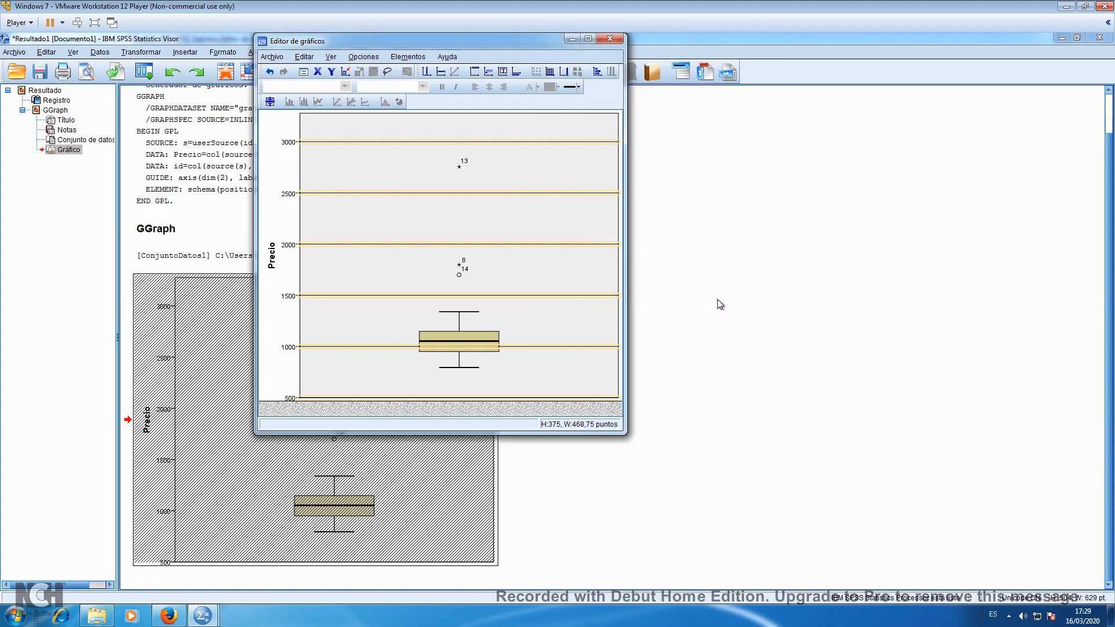
left_click(615, 39)
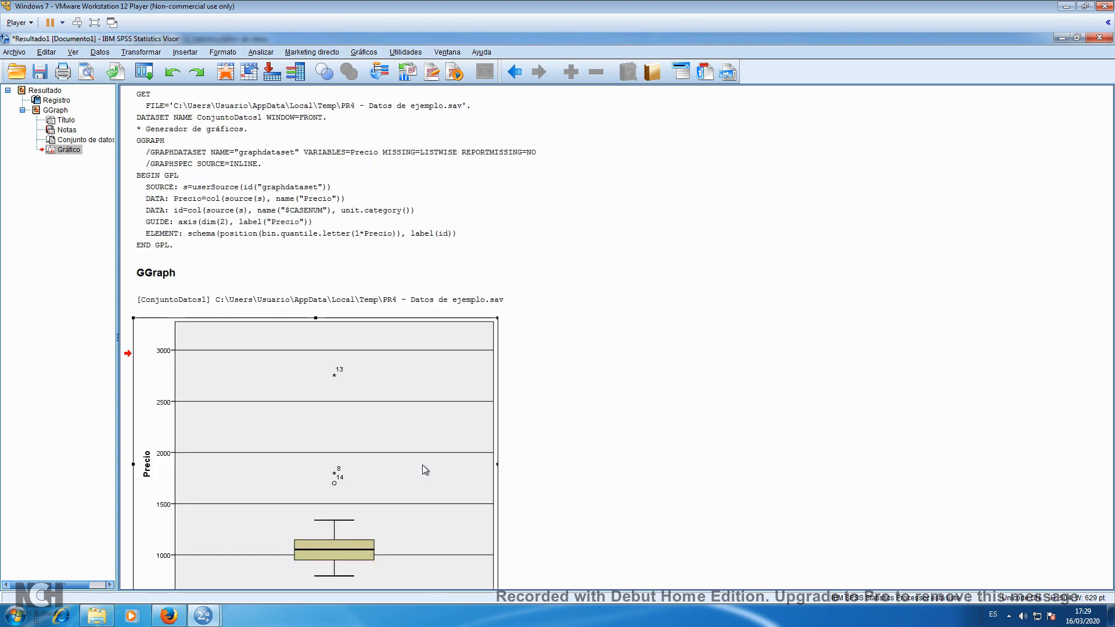
scroll(626, 408, "down", 2)
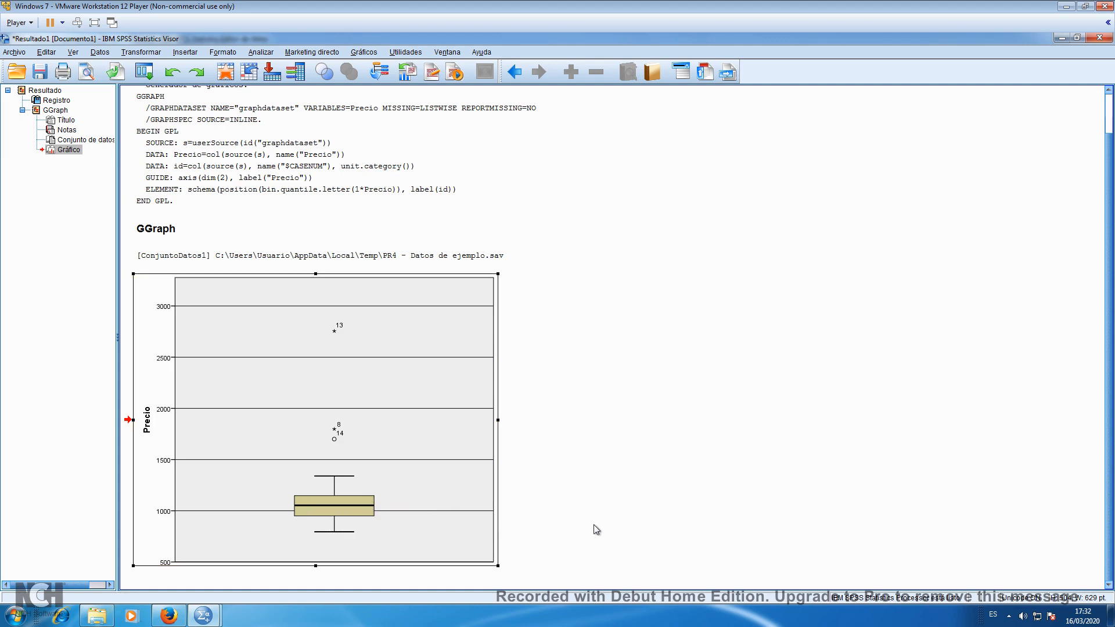
left_click(333, 528)
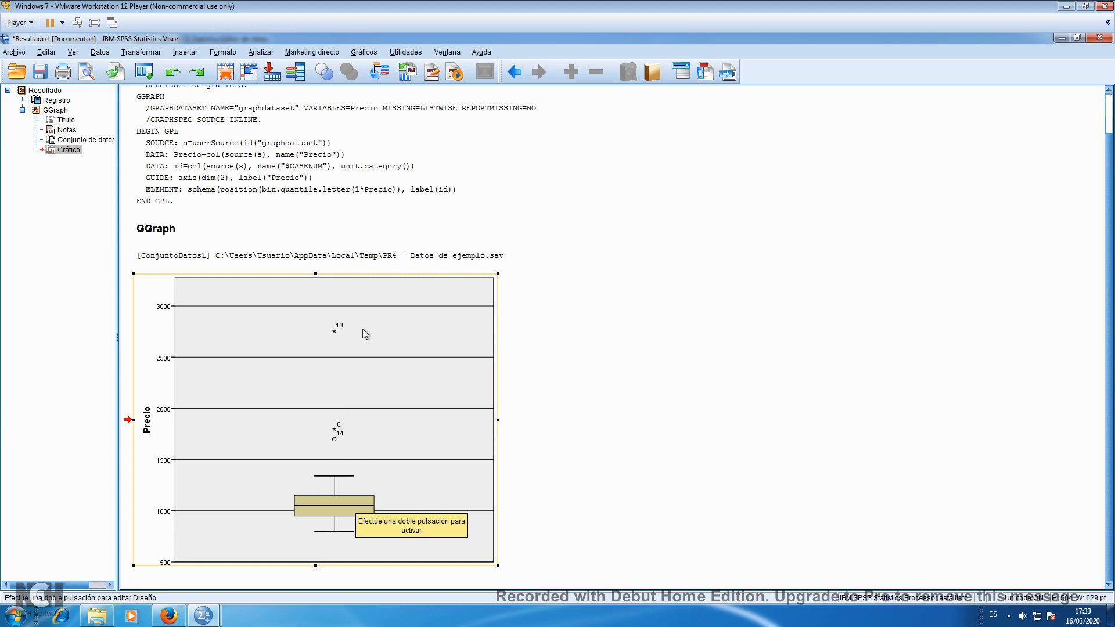
Examine the outlier cases 8, 14 and 13 in the data editor and return to the results viewer
left_click(203, 616)
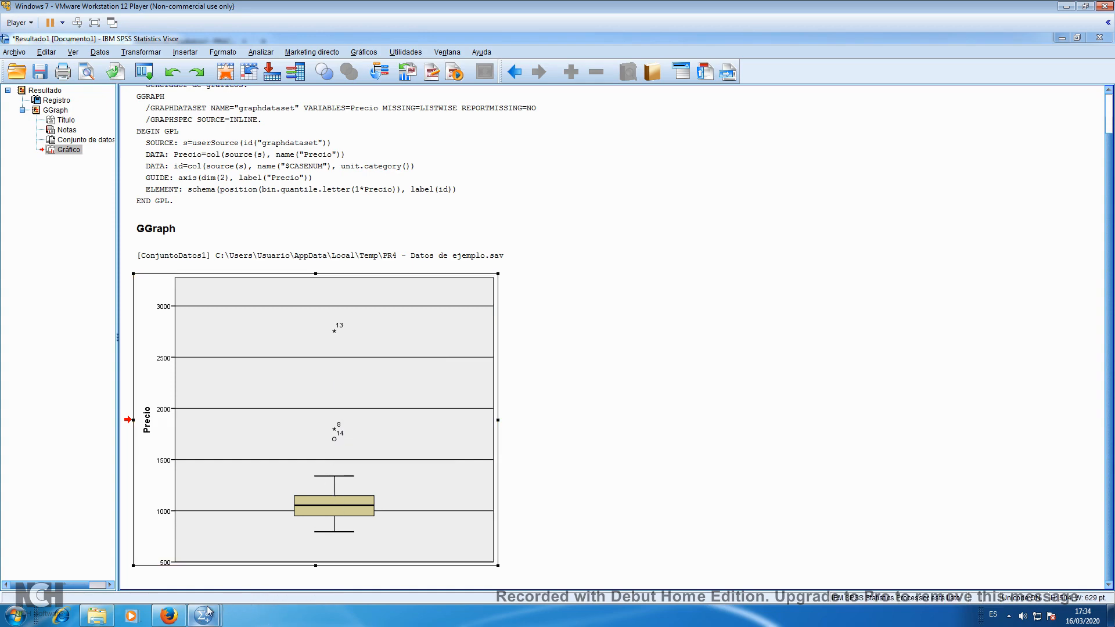
left_click(250, 552)
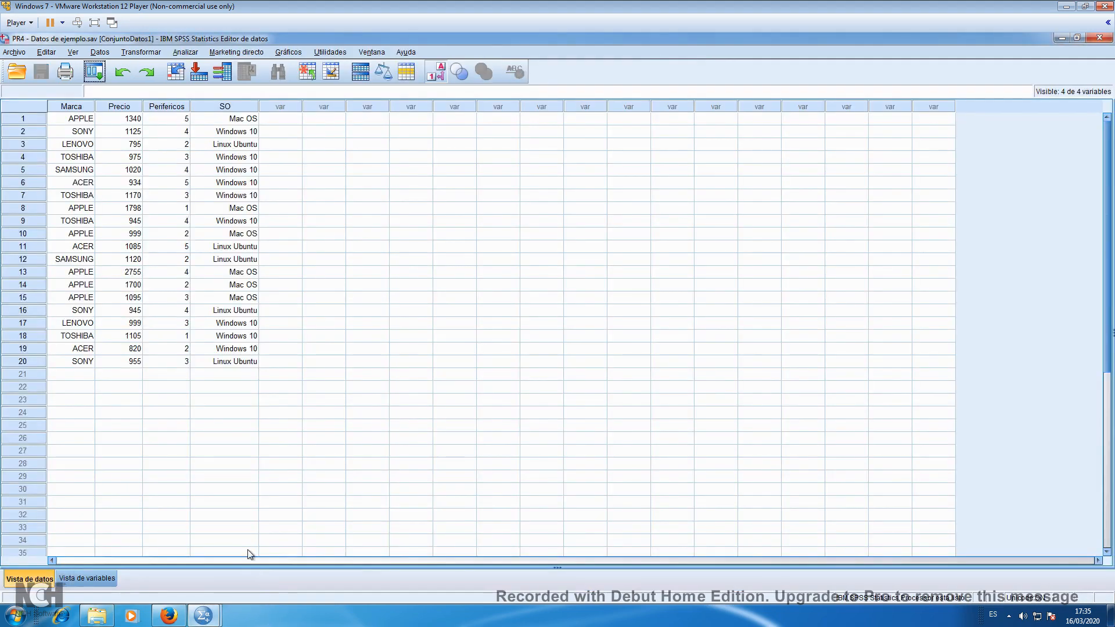
left_click(23, 208)
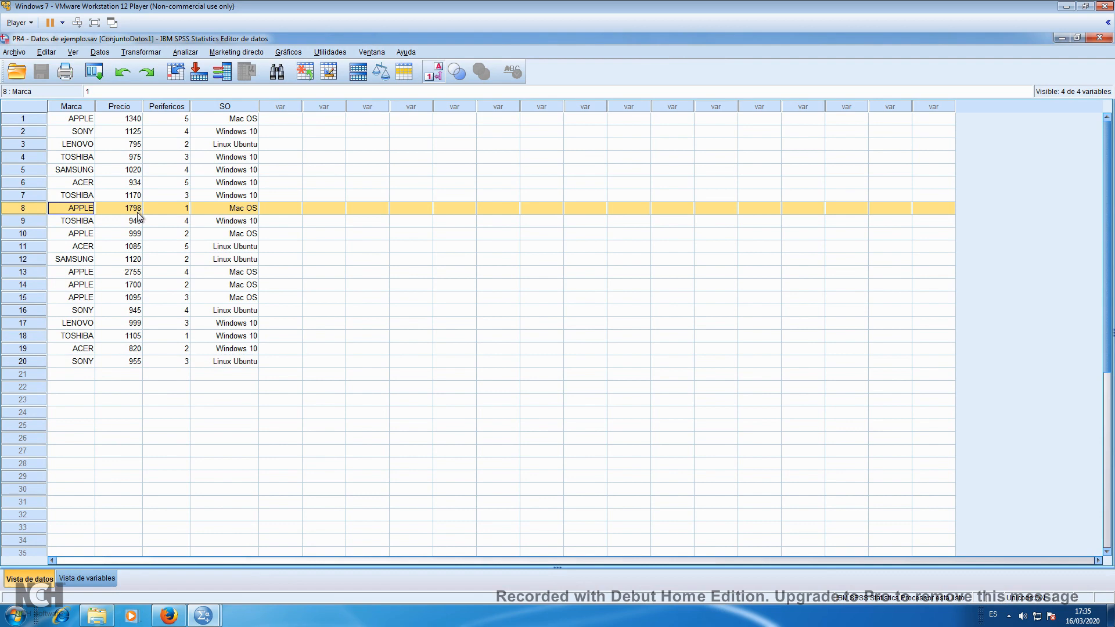
left_click(39, 286)
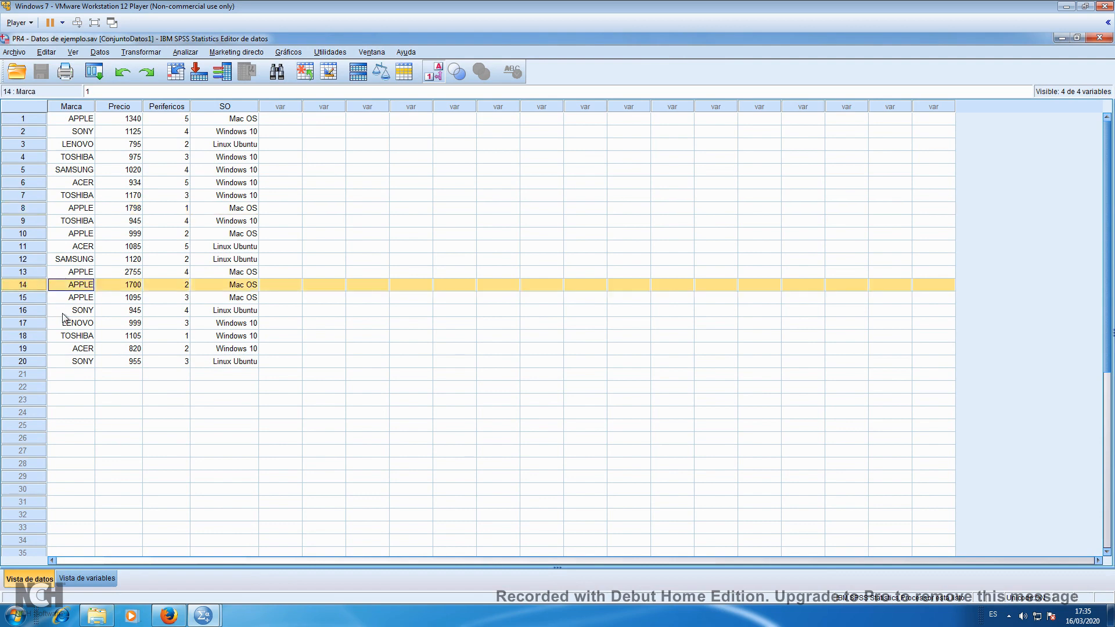
left_click(33, 273)
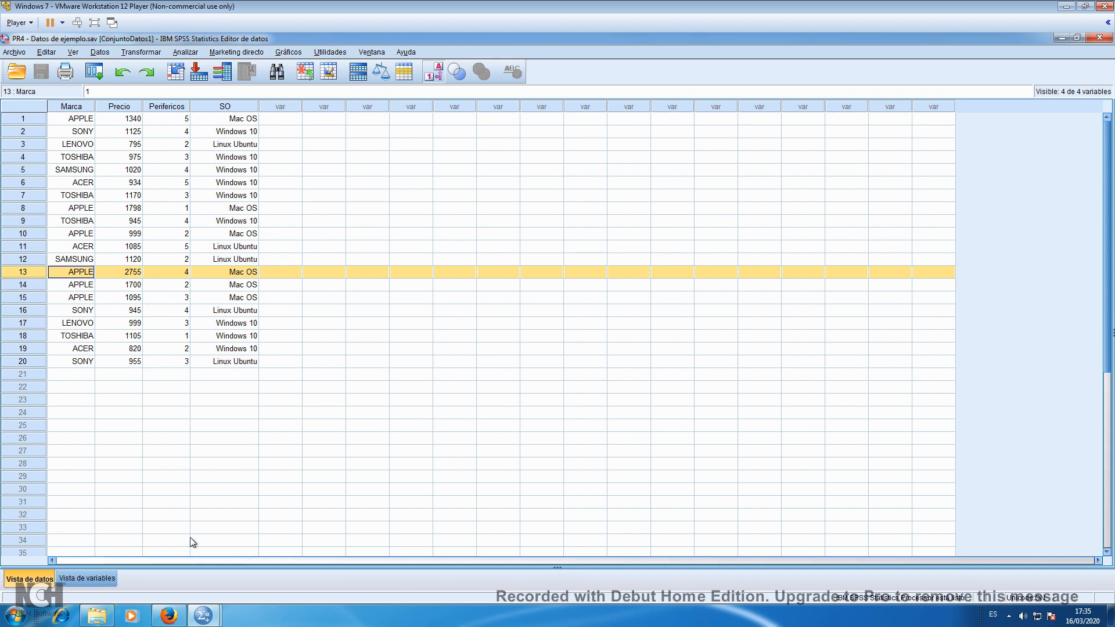
left_click(206, 618)
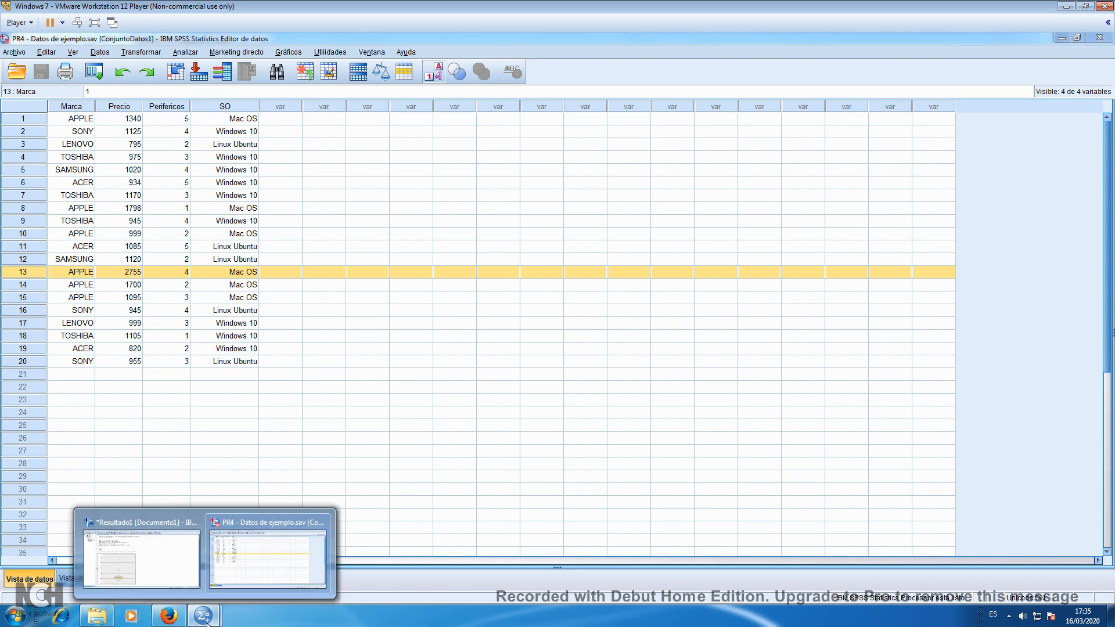
left_click(187, 577)
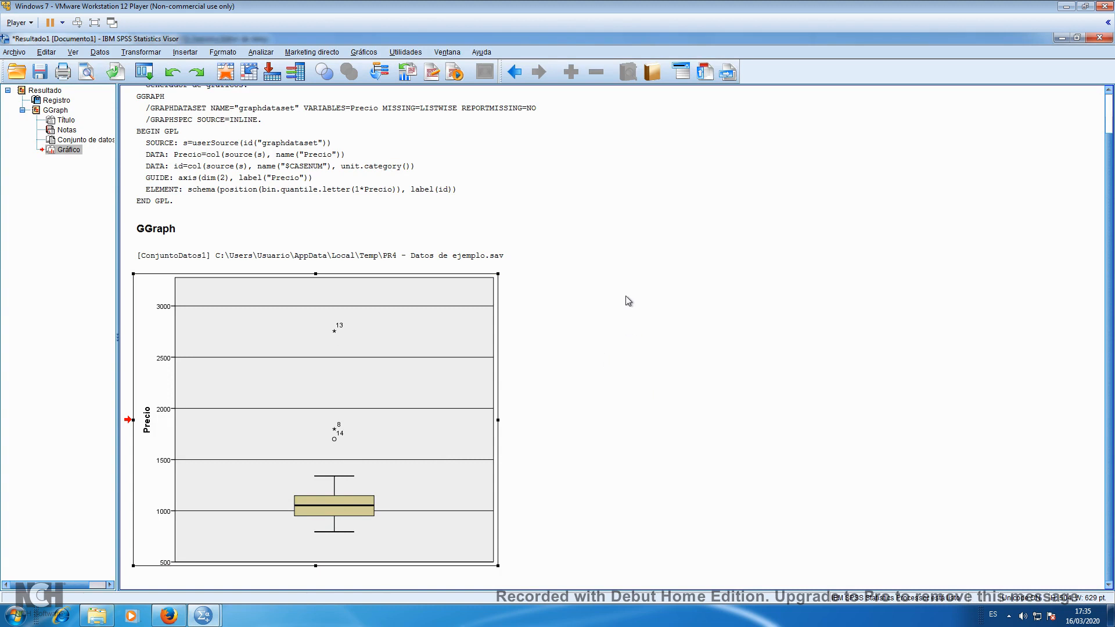
Generate a box plot of Precio grouped by SO on the X axis and bring it into view
left_click(359, 54)
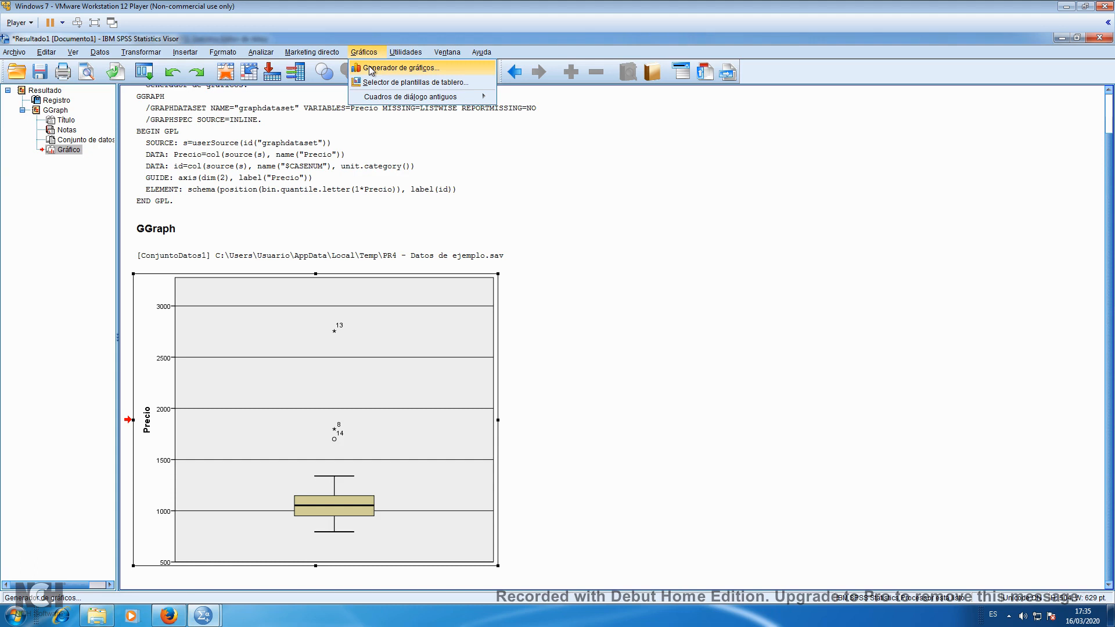
left_click(400, 68)
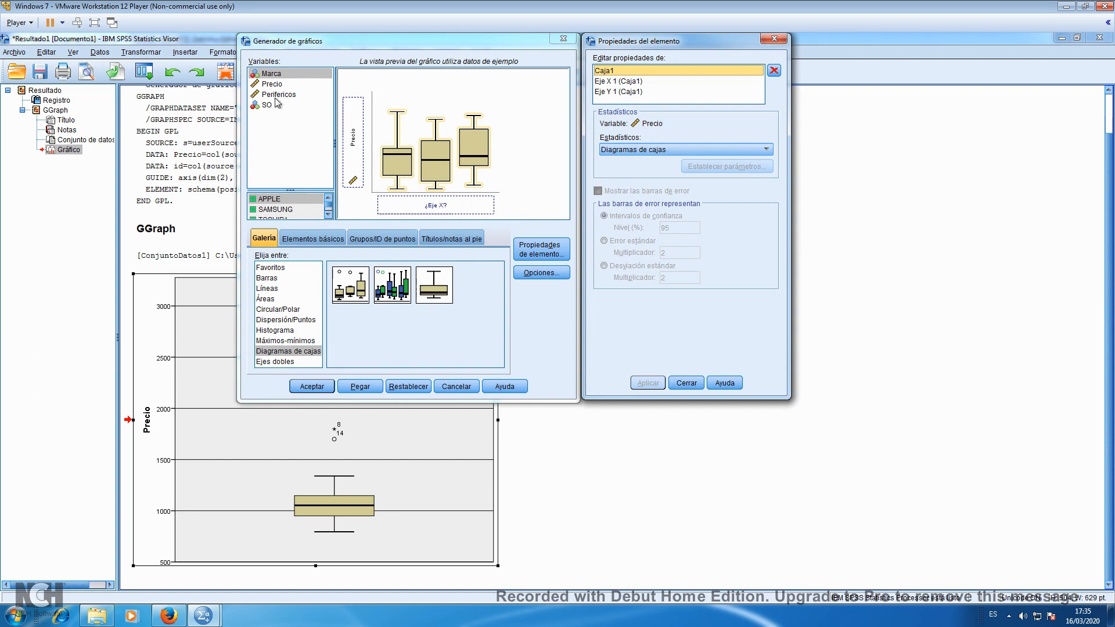
left_click_drag(264, 108, 410, 207)
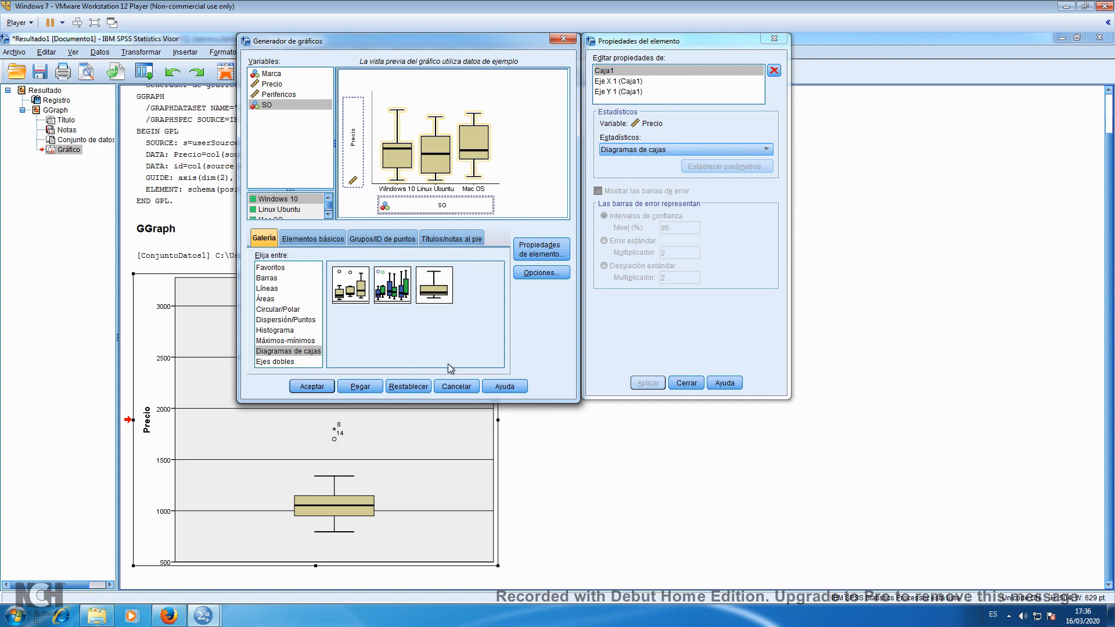
left_click(306, 388)
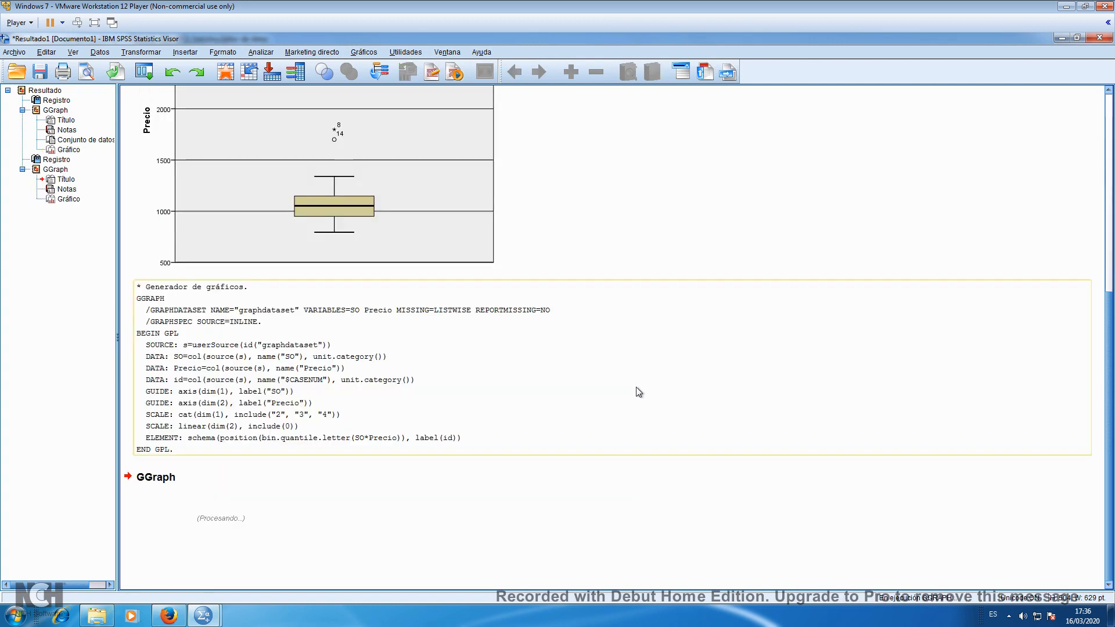
scroll(639, 393, "down", 6)
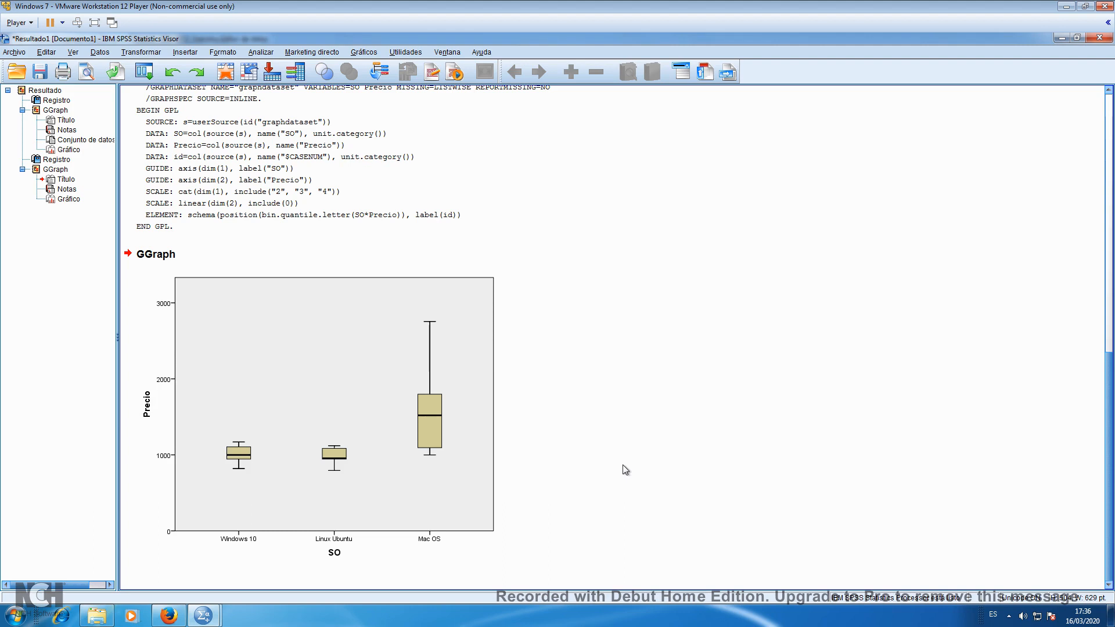
left_click(328, 434)
left_click(454, 327)
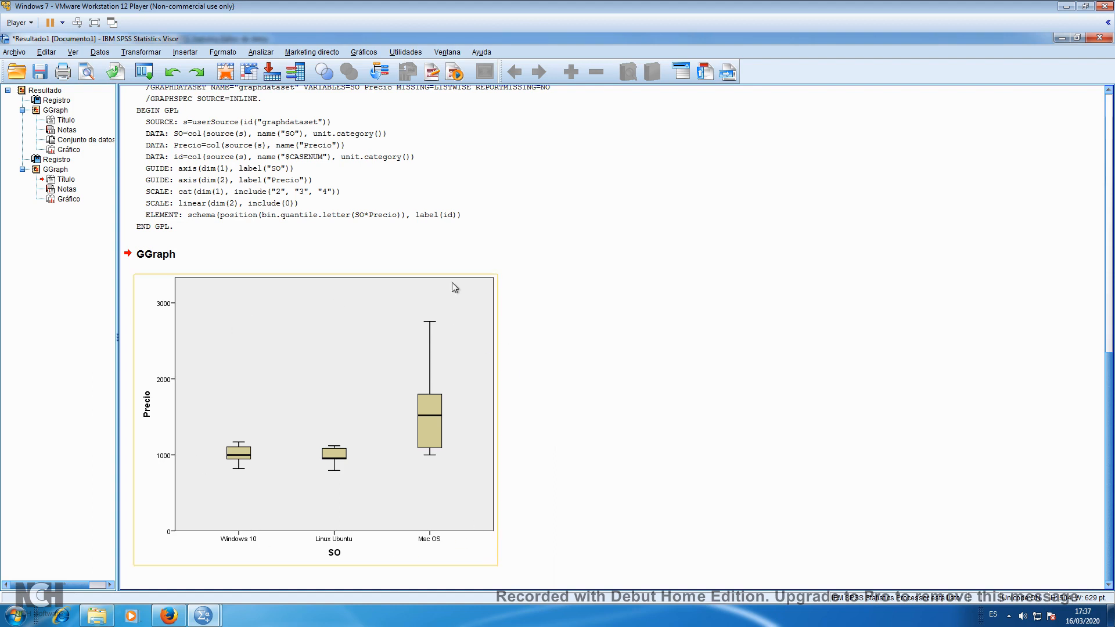
left_click(610, 452)
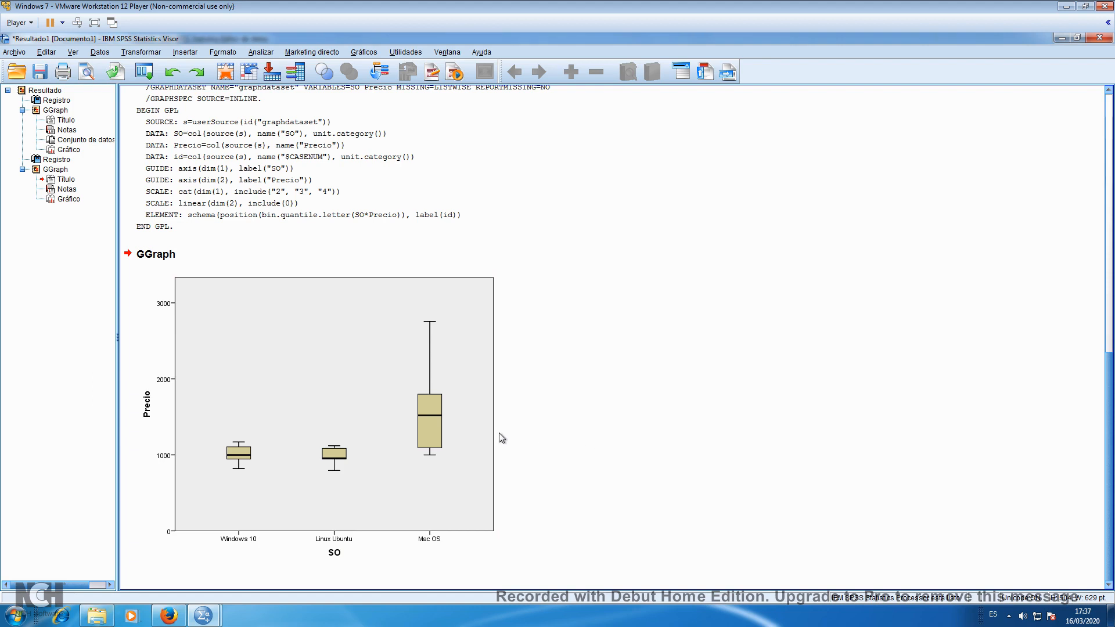
In the data editor, set Seleccionar casos to use a condition (Si se satisface la condición) and open its definition
left_click(204, 620)
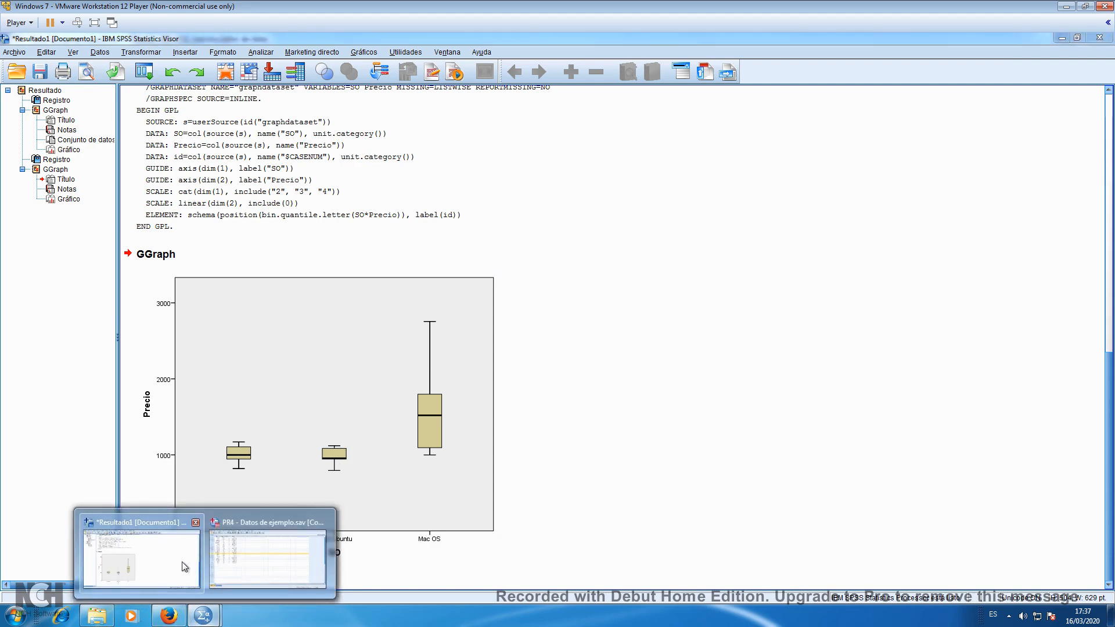
left_click(250, 576)
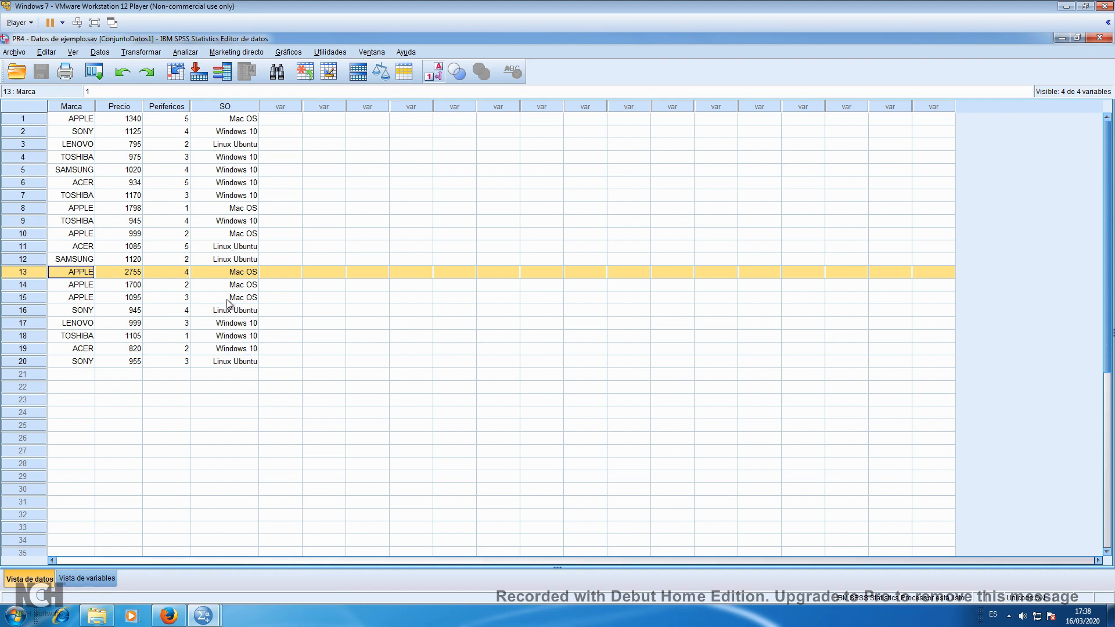
left_click(100, 52)
left_click(99, 52)
left_click(100, 52)
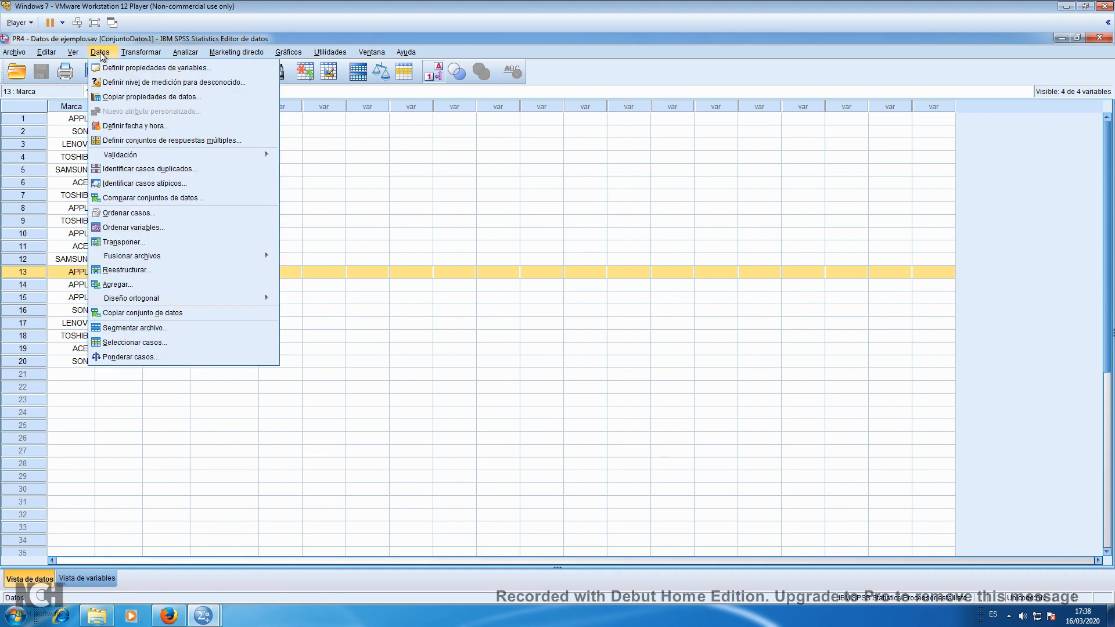
left_click(123, 345)
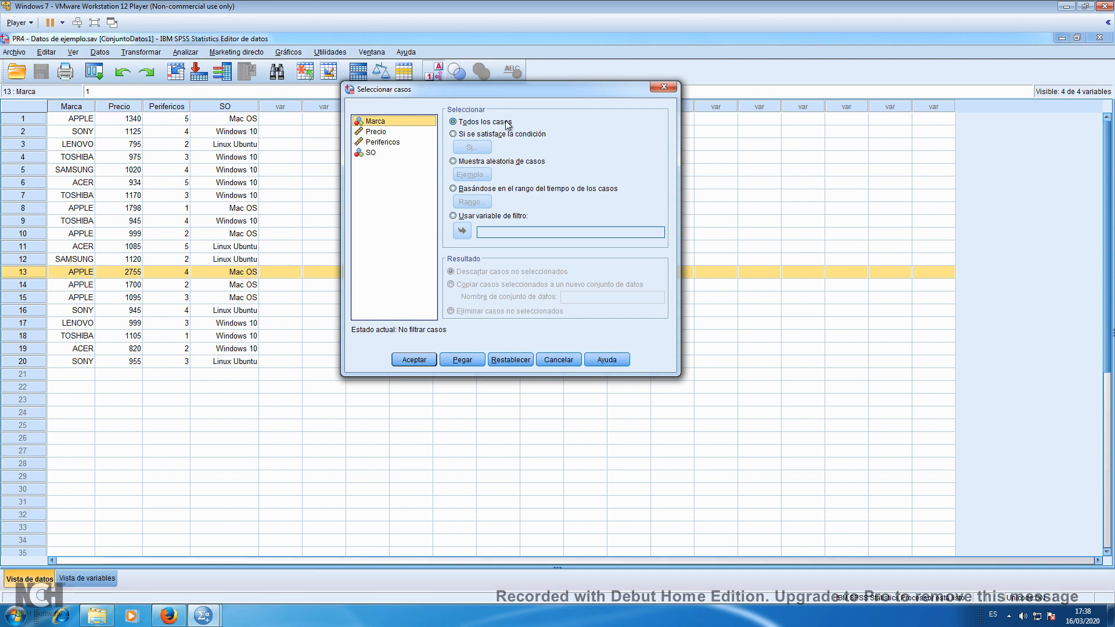
left_click(461, 135)
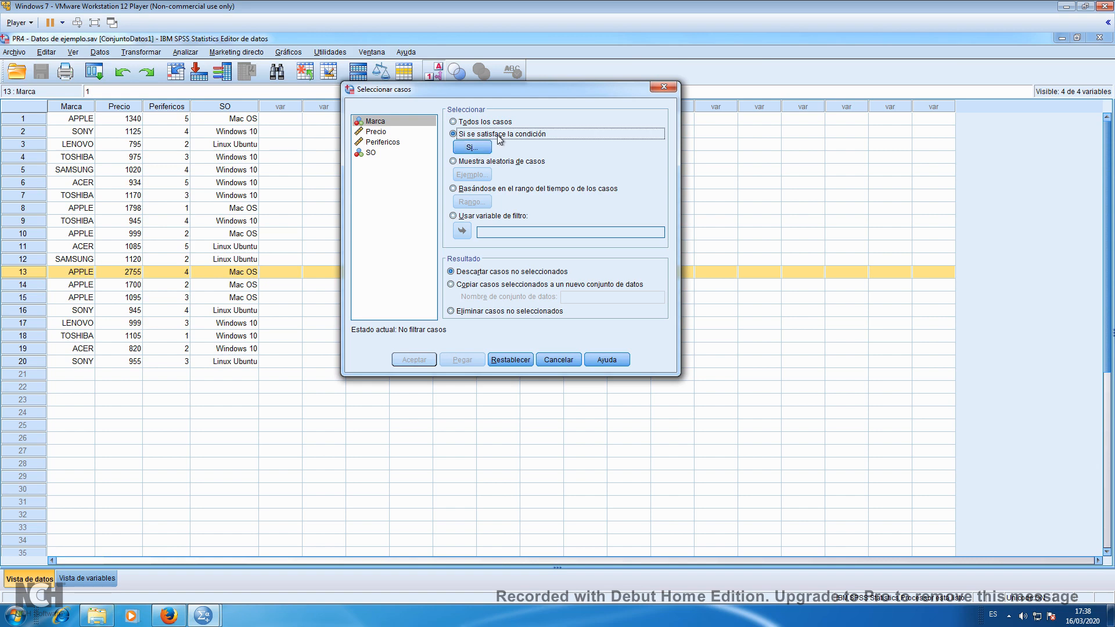
left_click(482, 147)
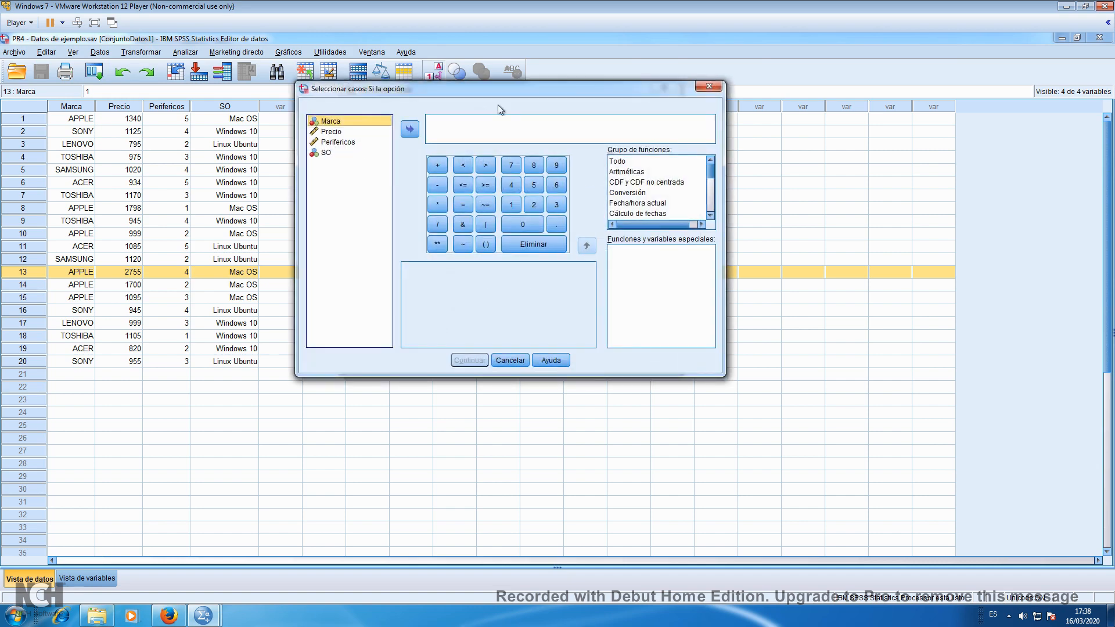
Add the SO variable to the selection condition and check its value labels in the variable information
left_click(326, 153)
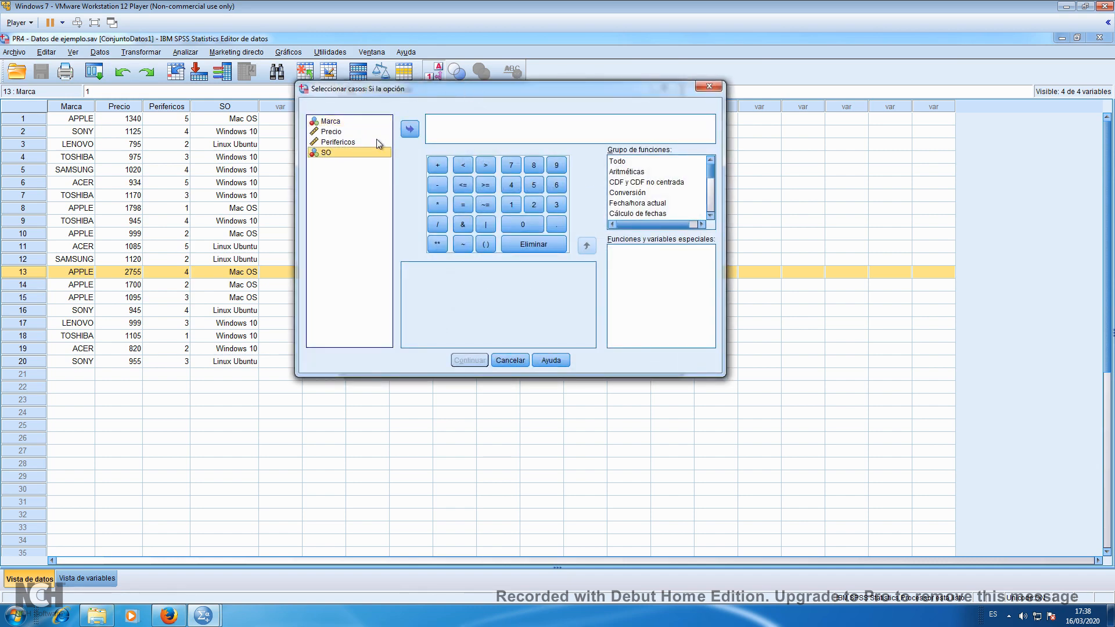
left_click(410, 130)
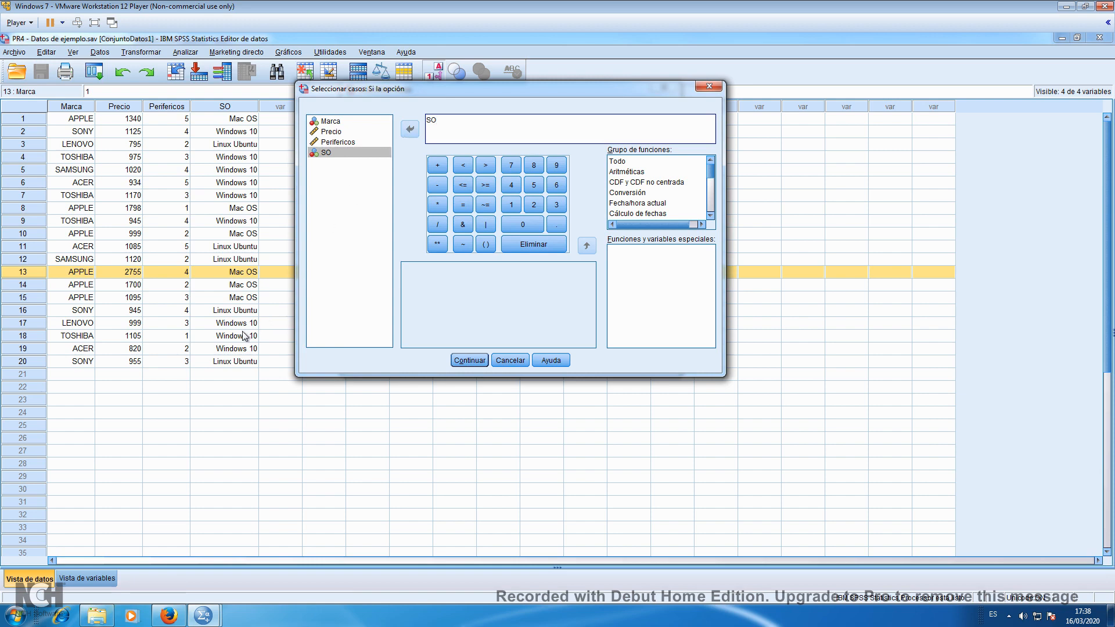
right_click(342, 152)
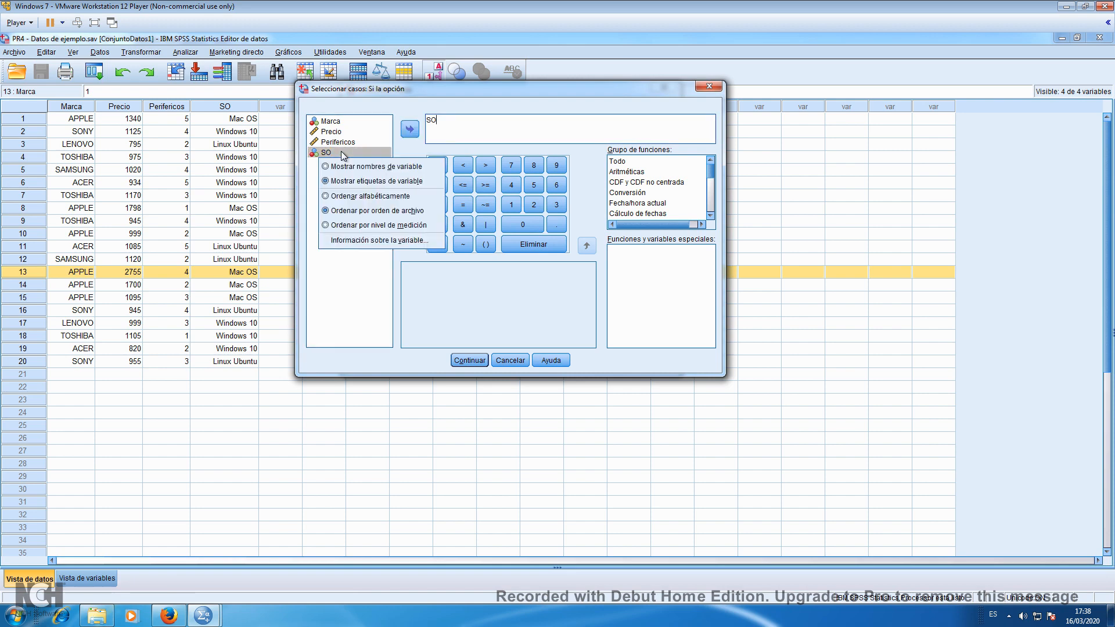
left_click(363, 240)
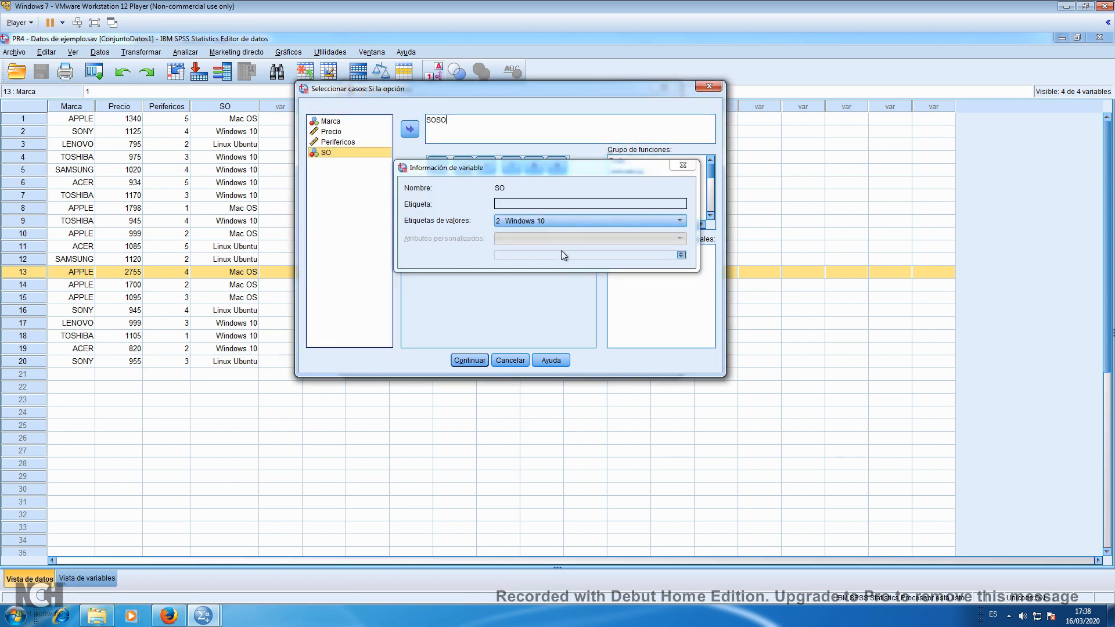
left_click(660, 219)
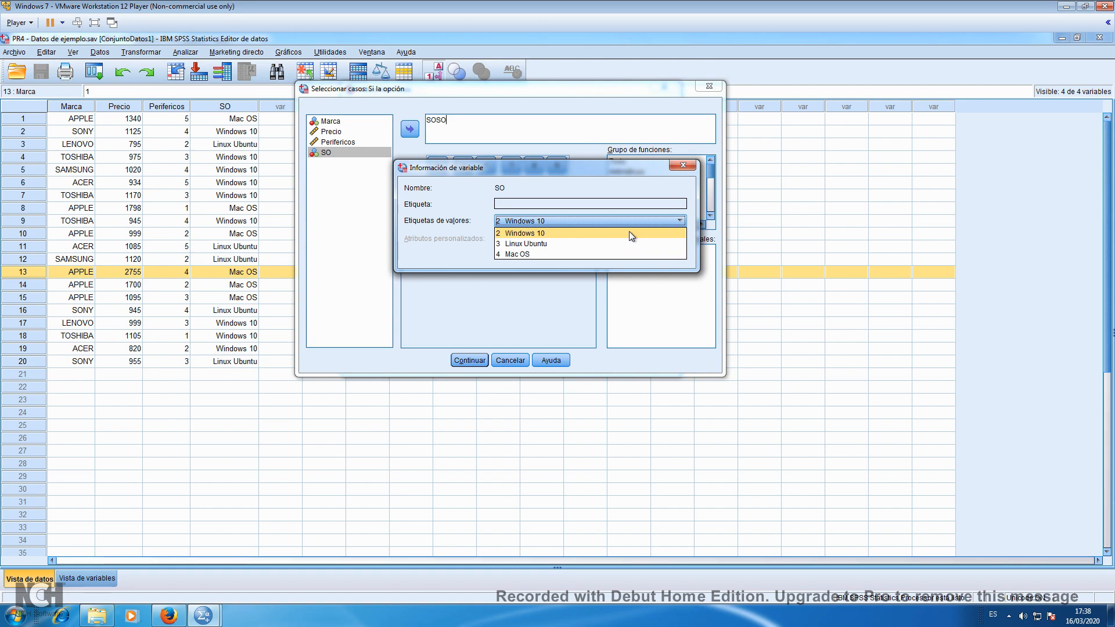
left_click(681, 165)
left_click(681, 165)
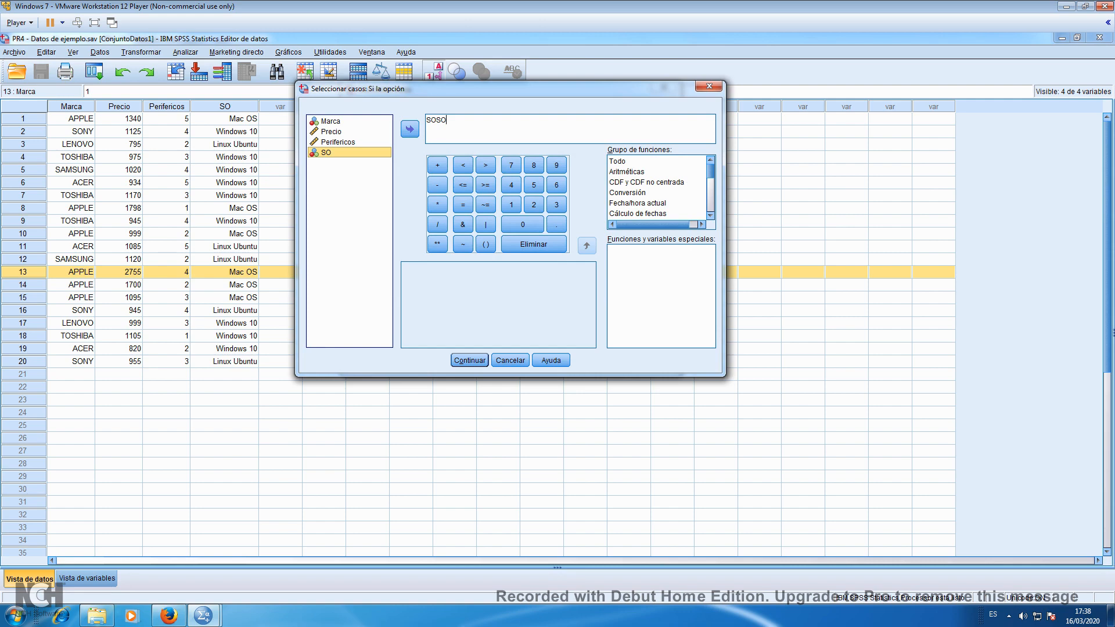
Correct the condition to SO=2, apply the case selection and return to the data editor
left_click(441, 120)
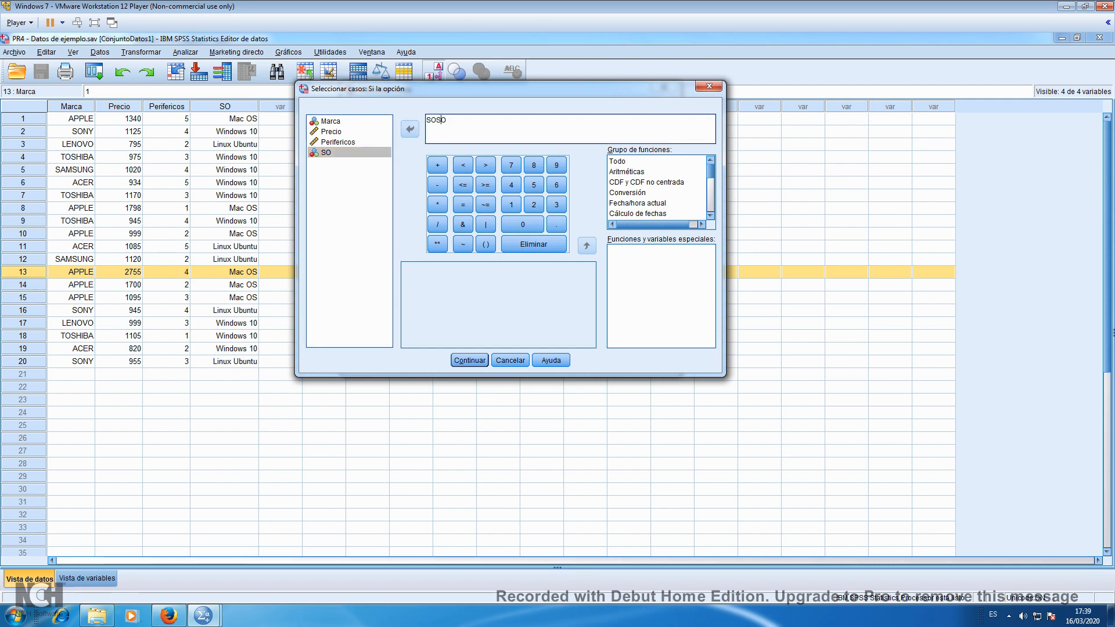
key("BackSpace")
key("BackSpace")
type("=2")
left_click(462, 362)
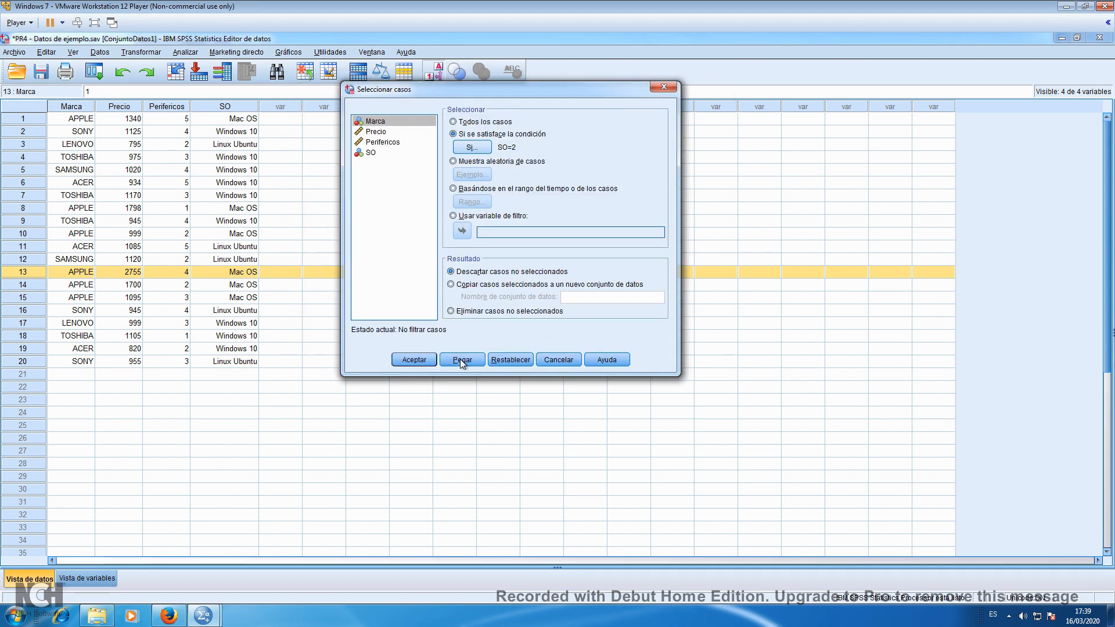
left_click(406, 360)
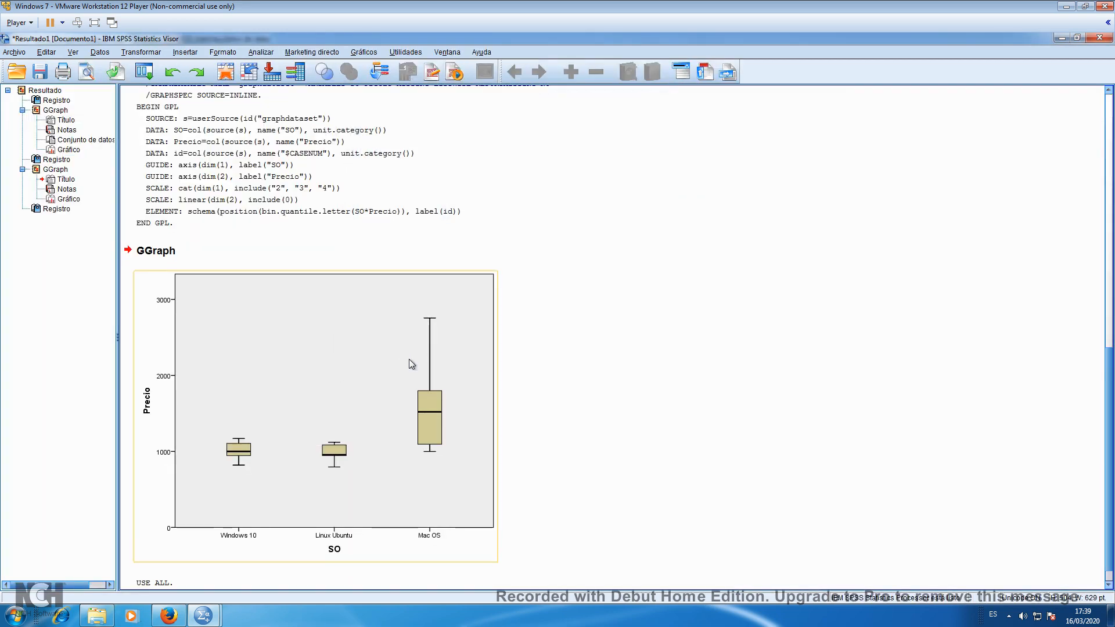
left_click(202, 617)
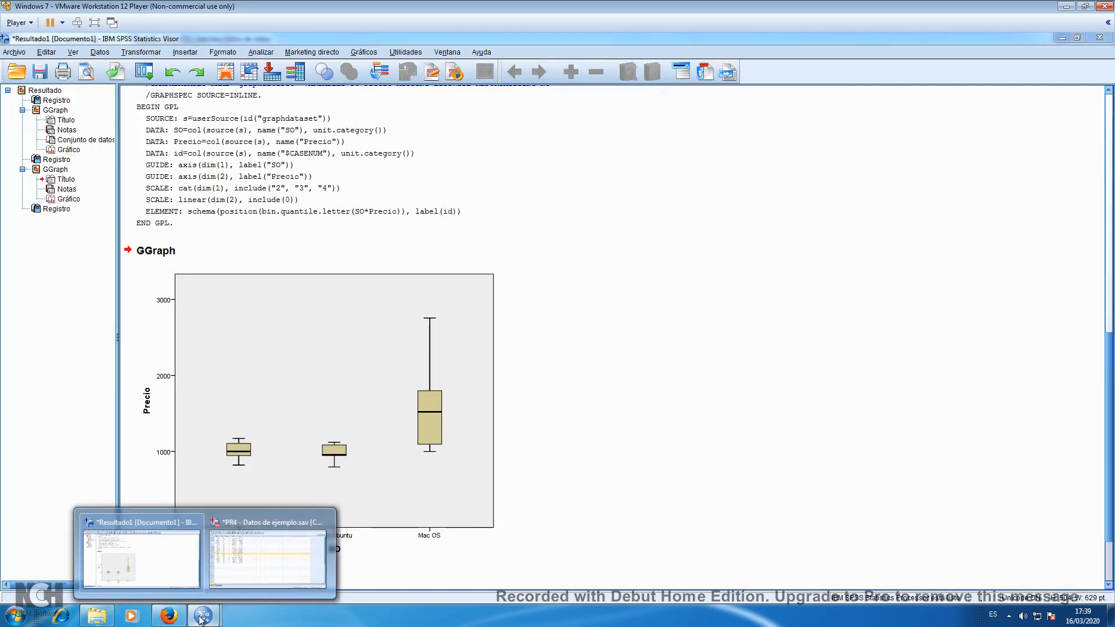
left_click(249, 572)
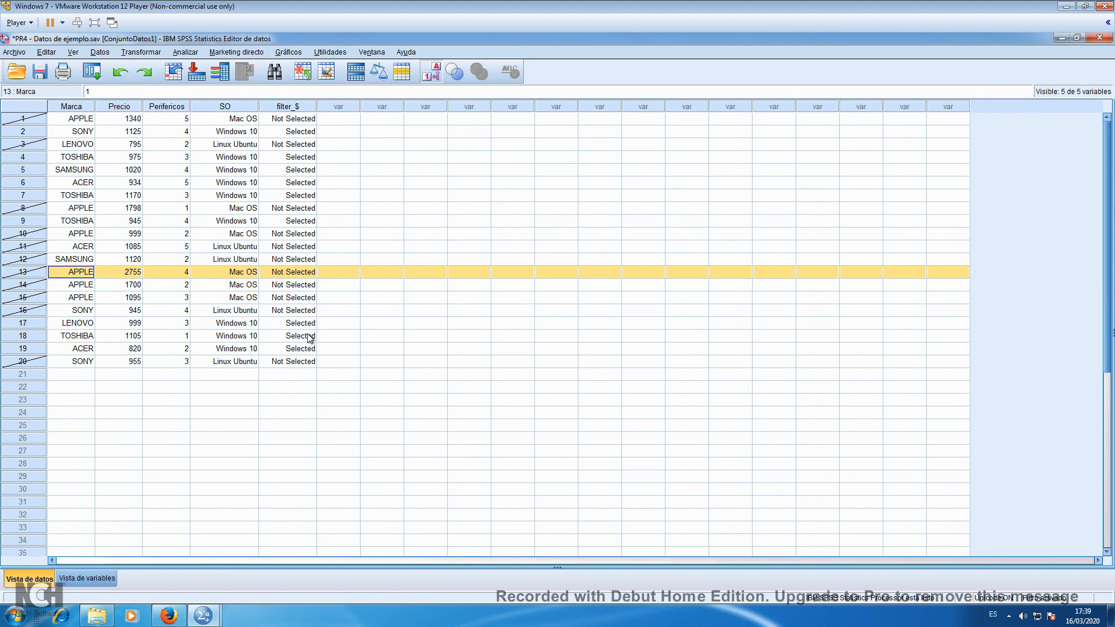
Generate a single box plot of Precio for the filtered cases without SO on the X axis, and compare it with the grouped plot
left_click(293, 53)
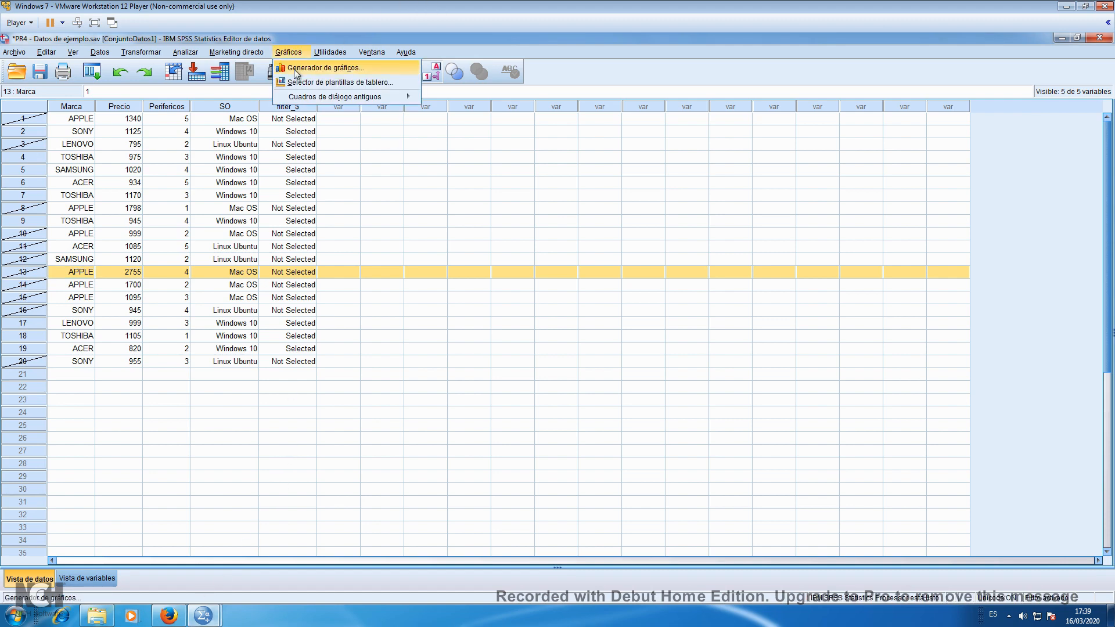
left_click(296, 68)
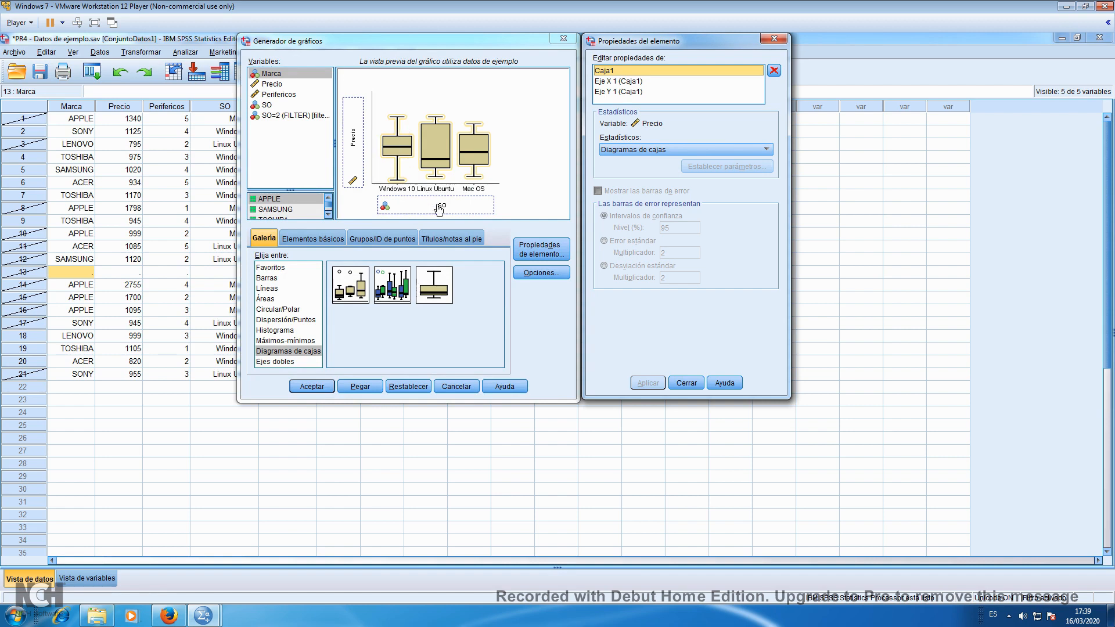
left_click_drag(440, 211, 307, 158)
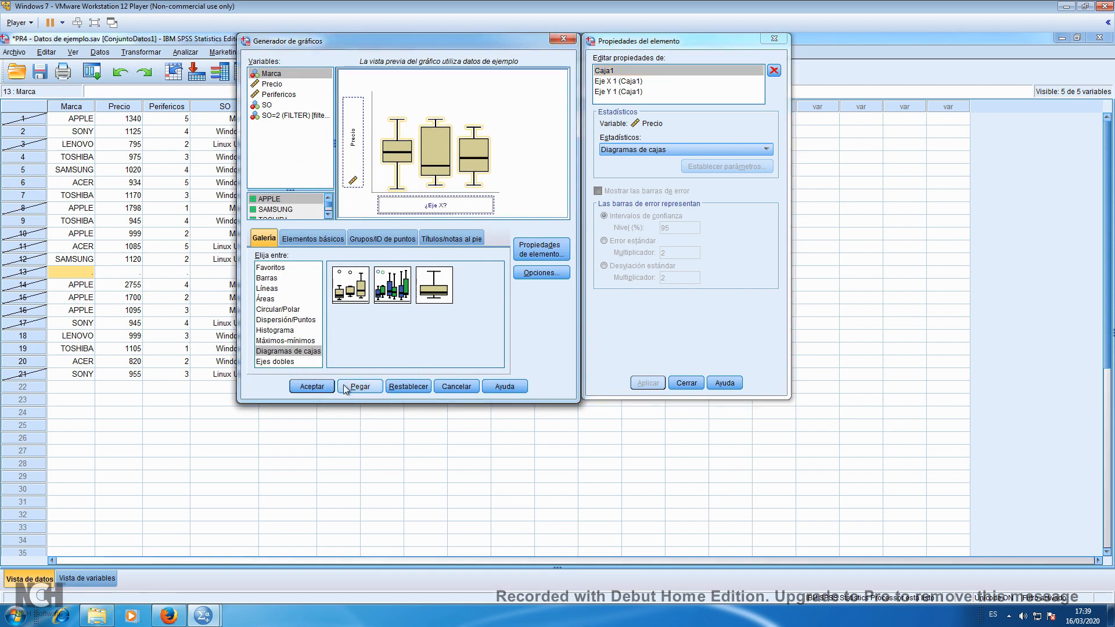
left_click(312, 387)
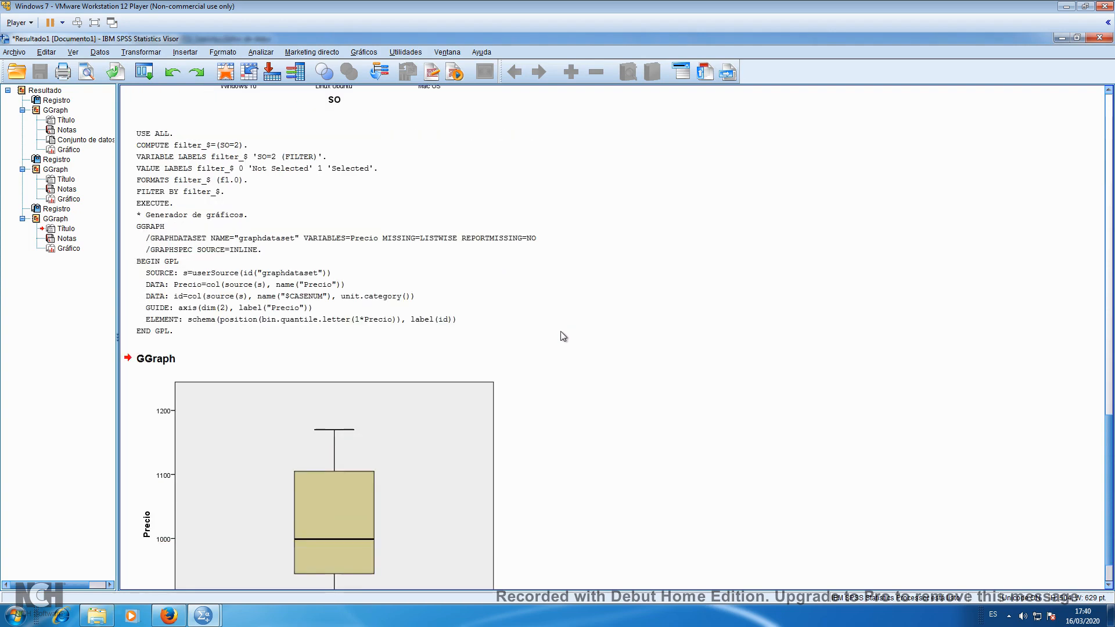
scroll(561, 336, "up", 5)
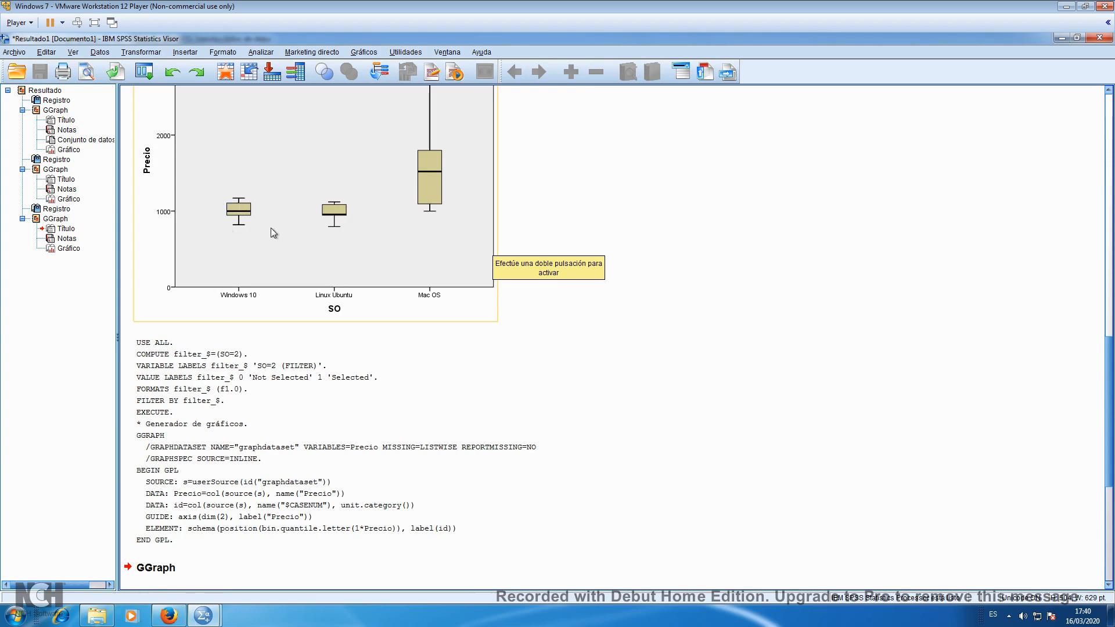
scroll(634, 303, "down", 5)
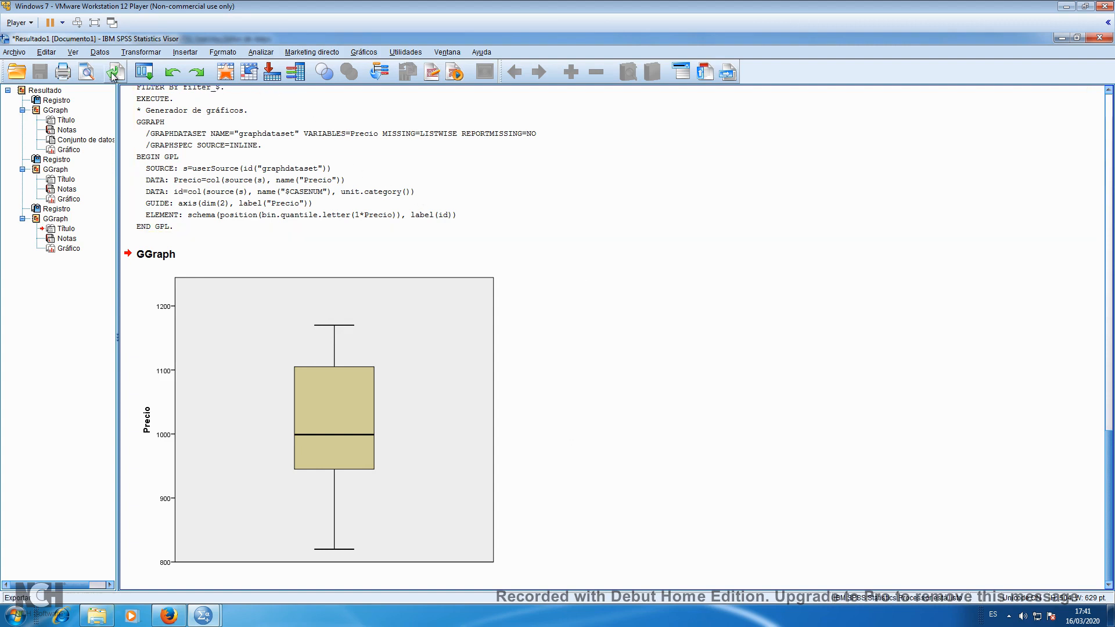
Turn off the case filter by setting Seleccionar casos to Todos los casos
left_click(100, 52)
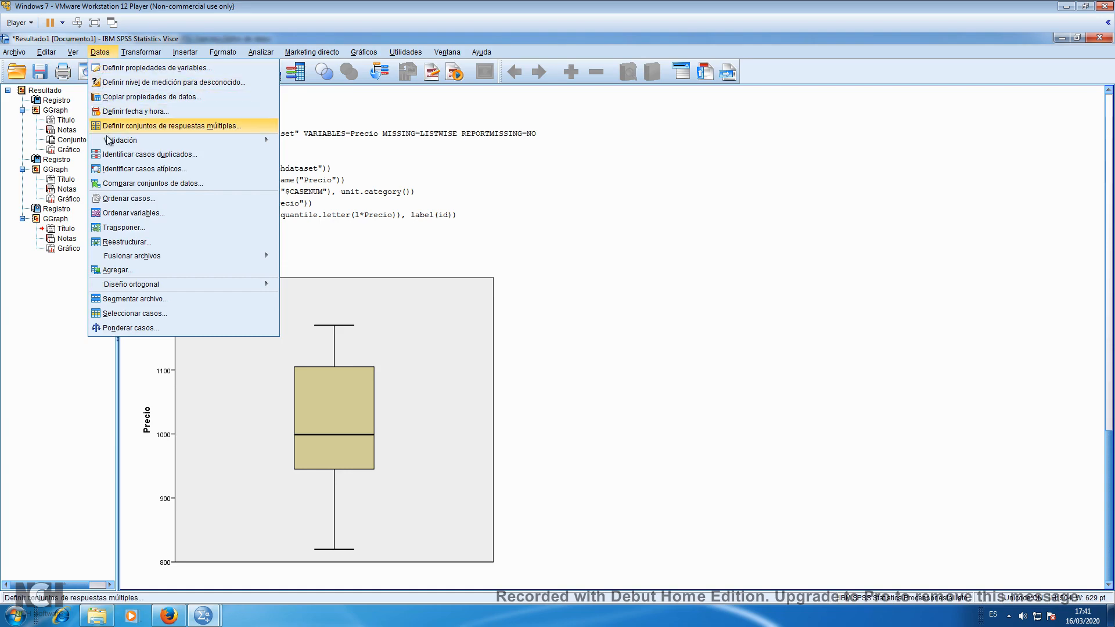
left_click(122, 315)
left_click(473, 123)
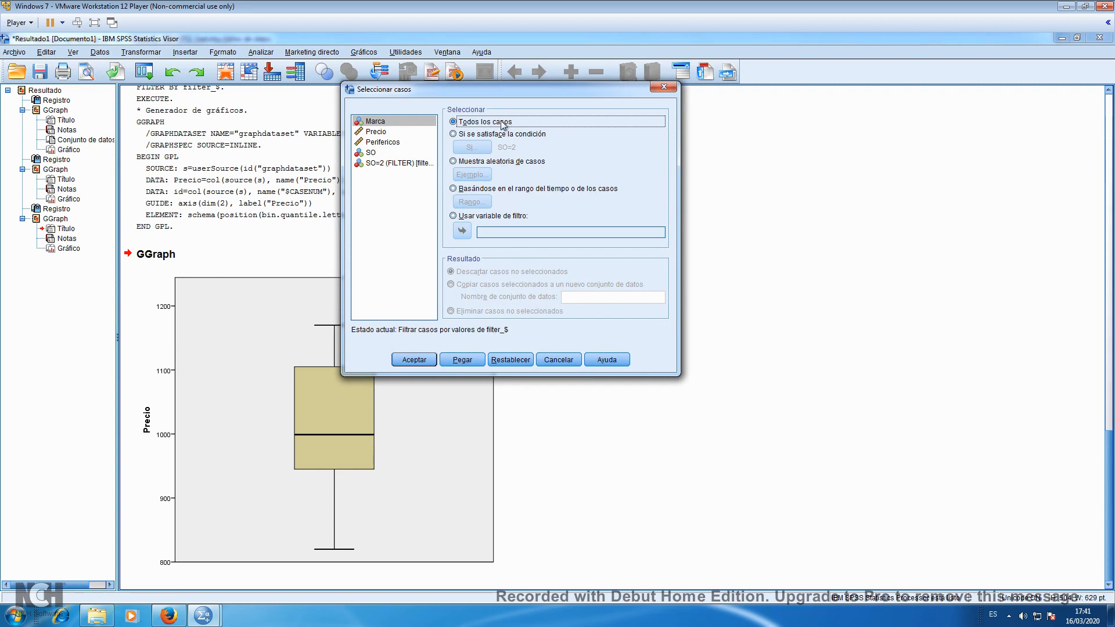
left_click(414, 360)
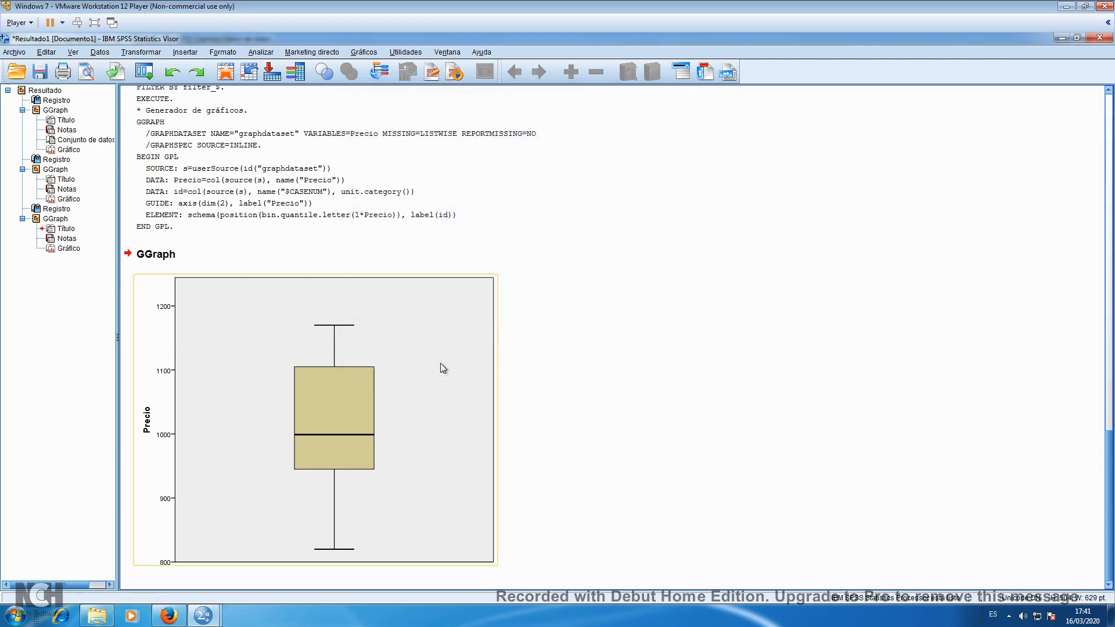
Switch the Precio chart in the Generador de gráficos to the clustered box plot type
left_click(364, 52)
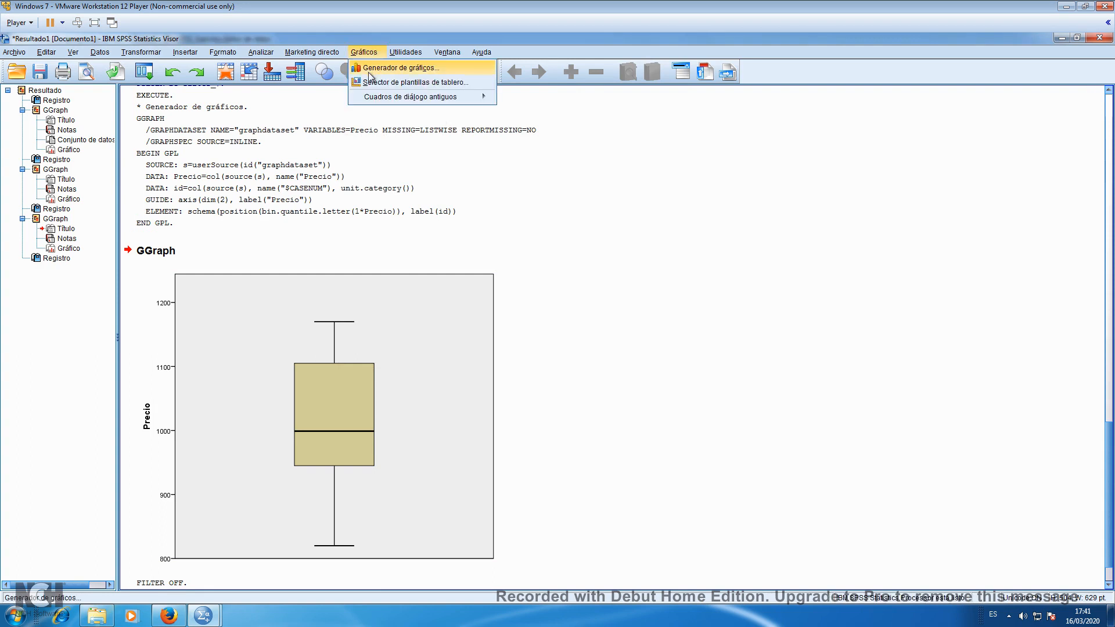
left_click(370, 68)
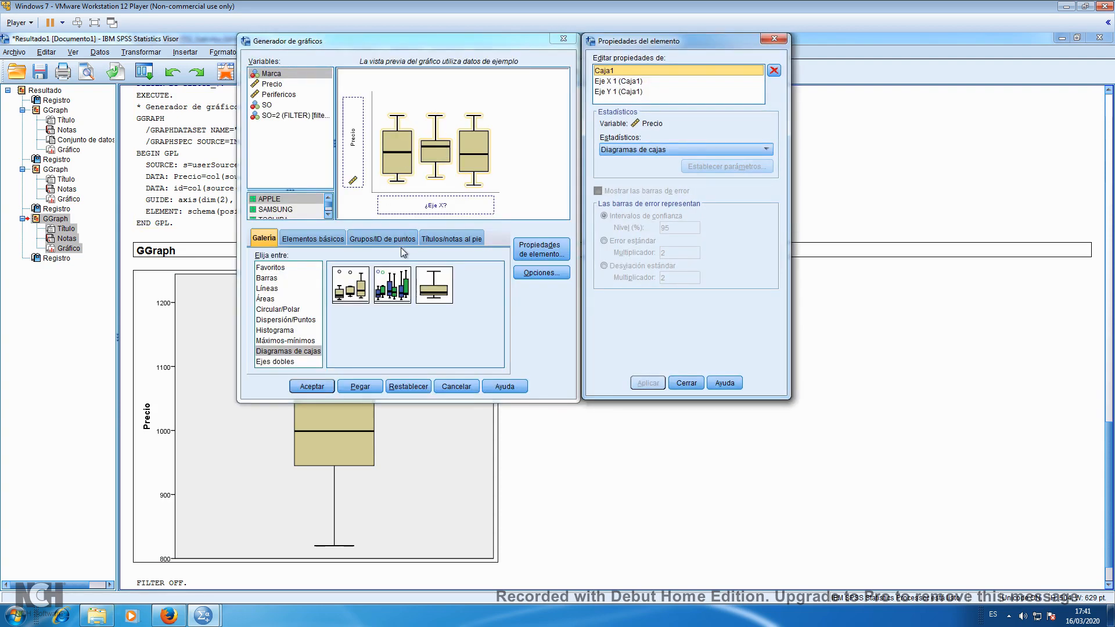
left_click(394, 292)
left_click_drag(394, 292, 430, 157)
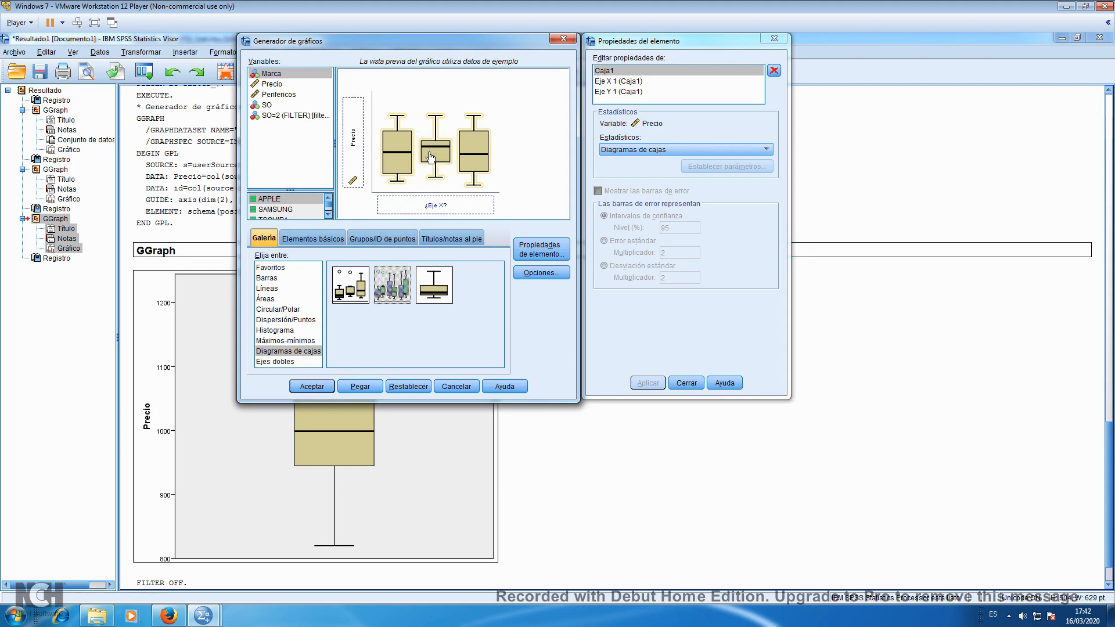
left_click_drag(430, 157, 431, 158)
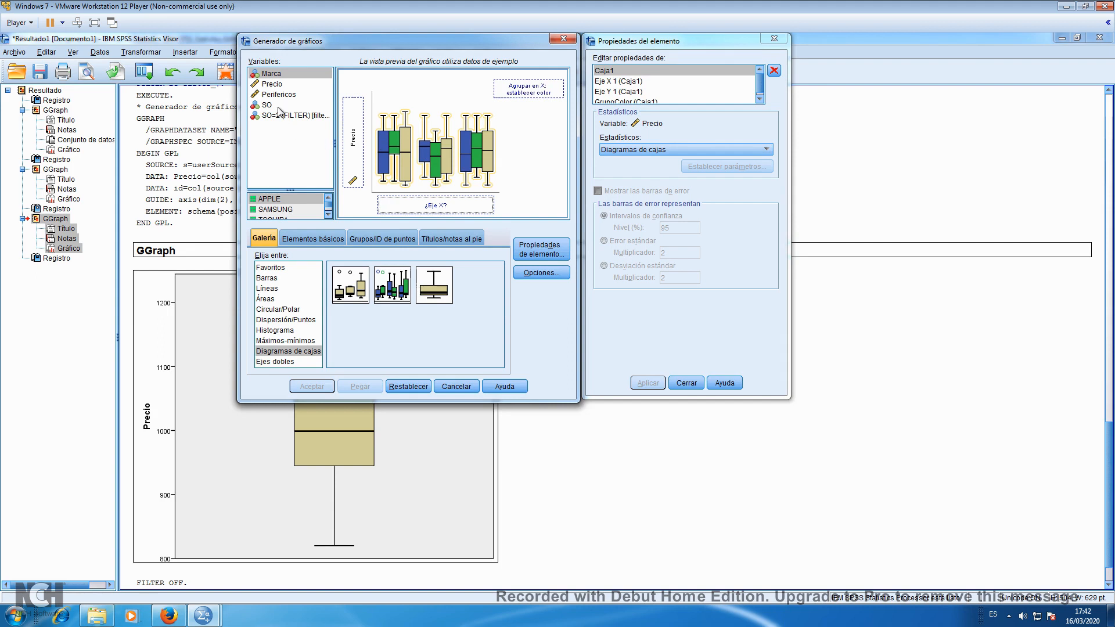
Assign SO to the X axis and Marca to the cluster colour, generate the clustered box plot and bring it into view
left_click_drag(267, 105, 395, 201)
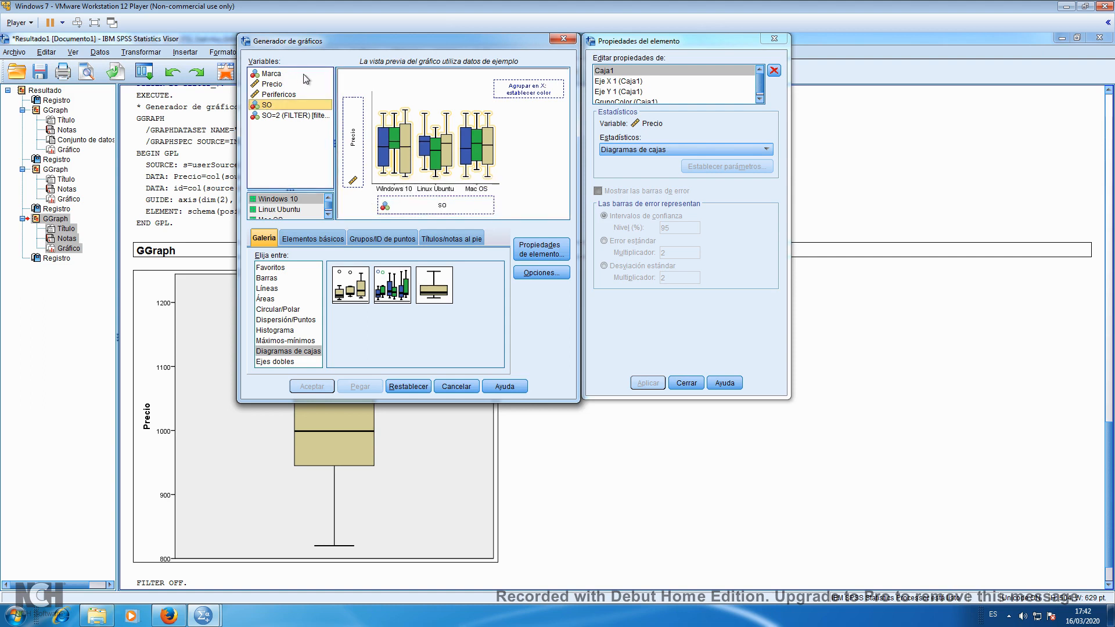
left_click_drag(278, 74, 508, 88)
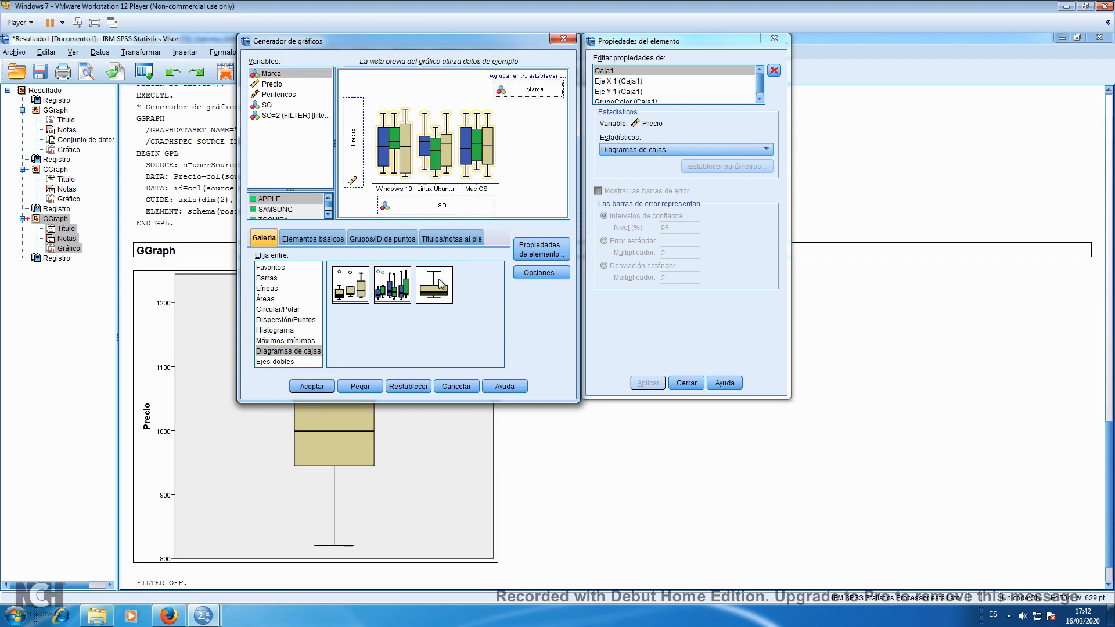
left_click(317, 386)
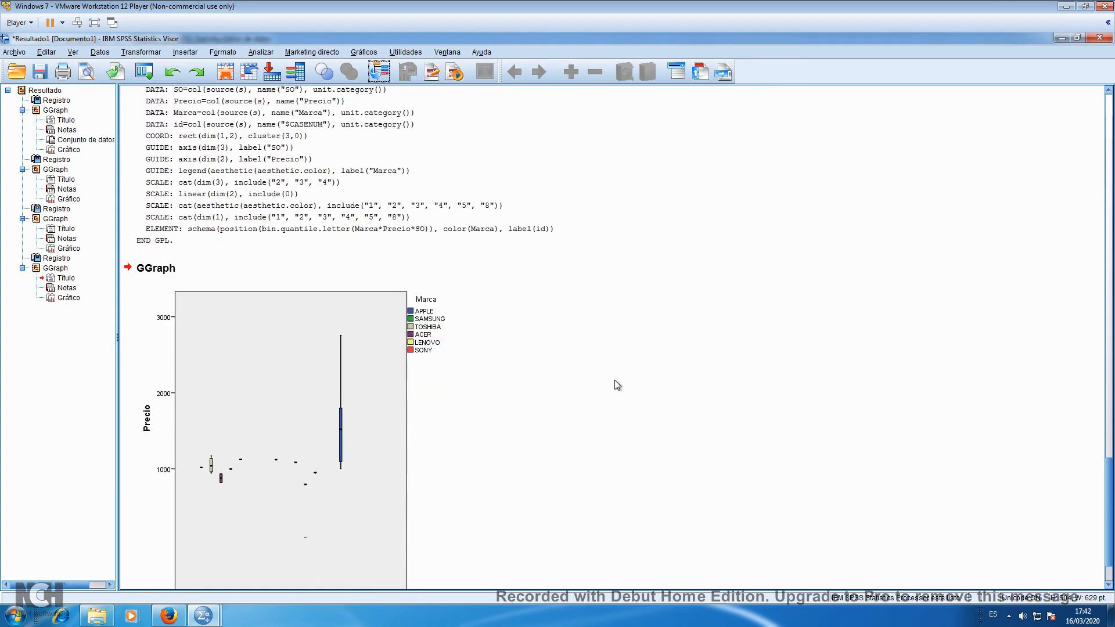
left_click(259, 477)
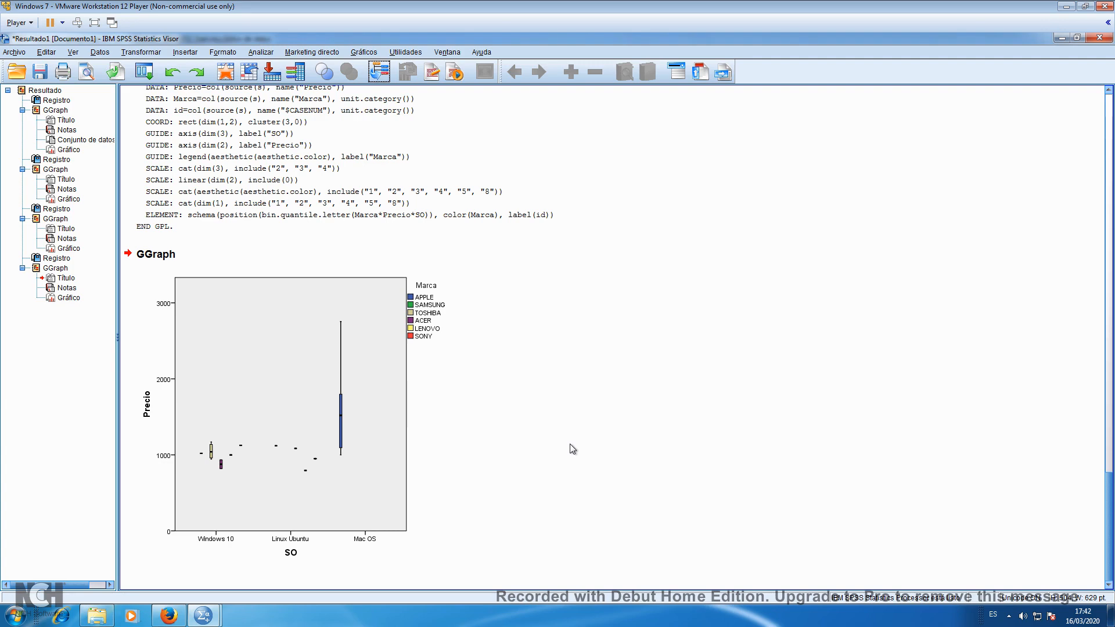
scroll(572, 449, "up", 5)
left_click(364, 52)
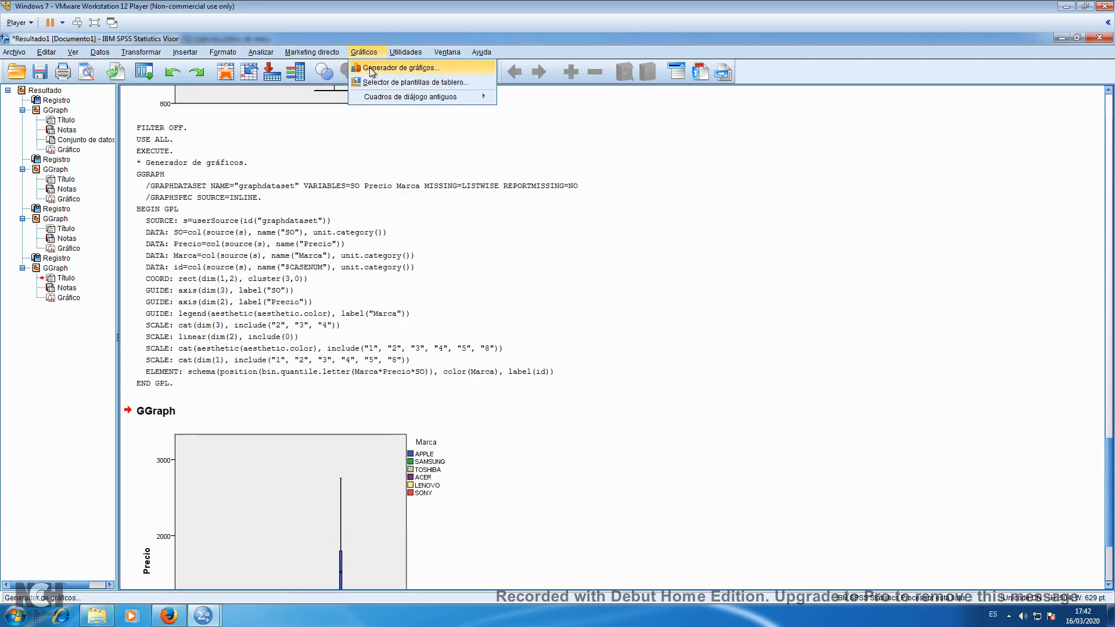
left_click(370, 70)
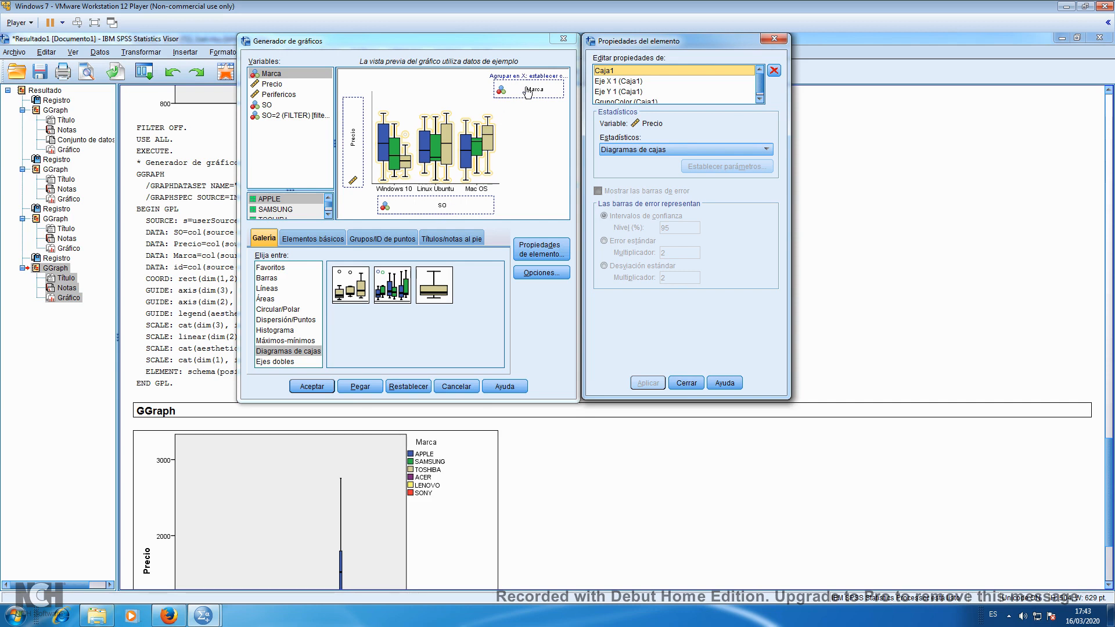
left_click(475, 387)
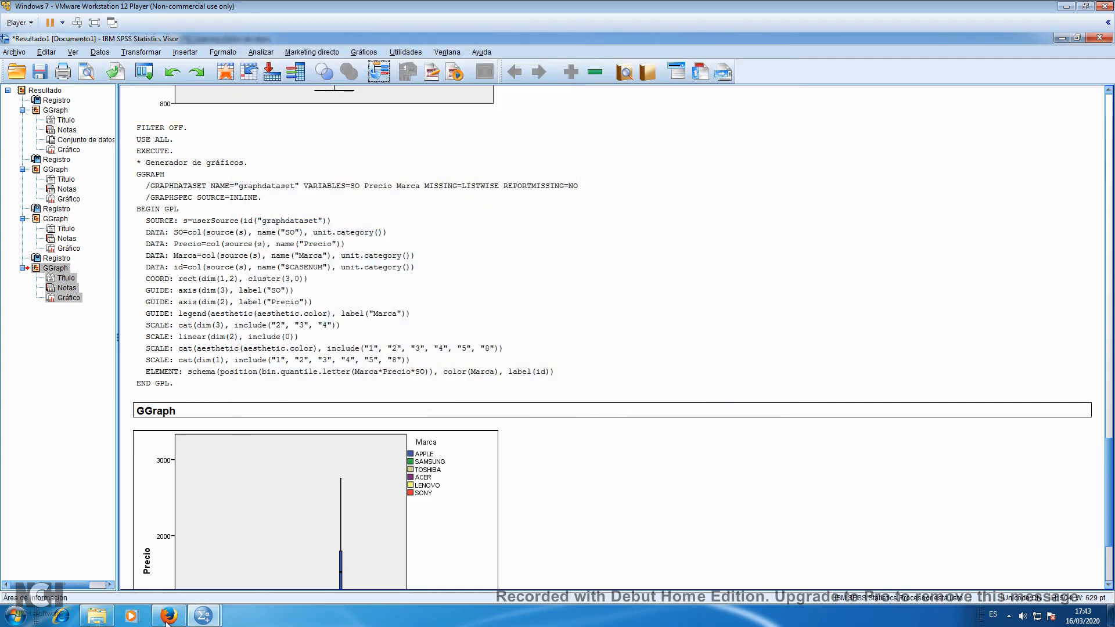
Switch to the Práctica 4 PDF in Firefox and review exercise 1 of section 4.4 and the instructions for comparing several variables with box plots
left_click(163, 620)
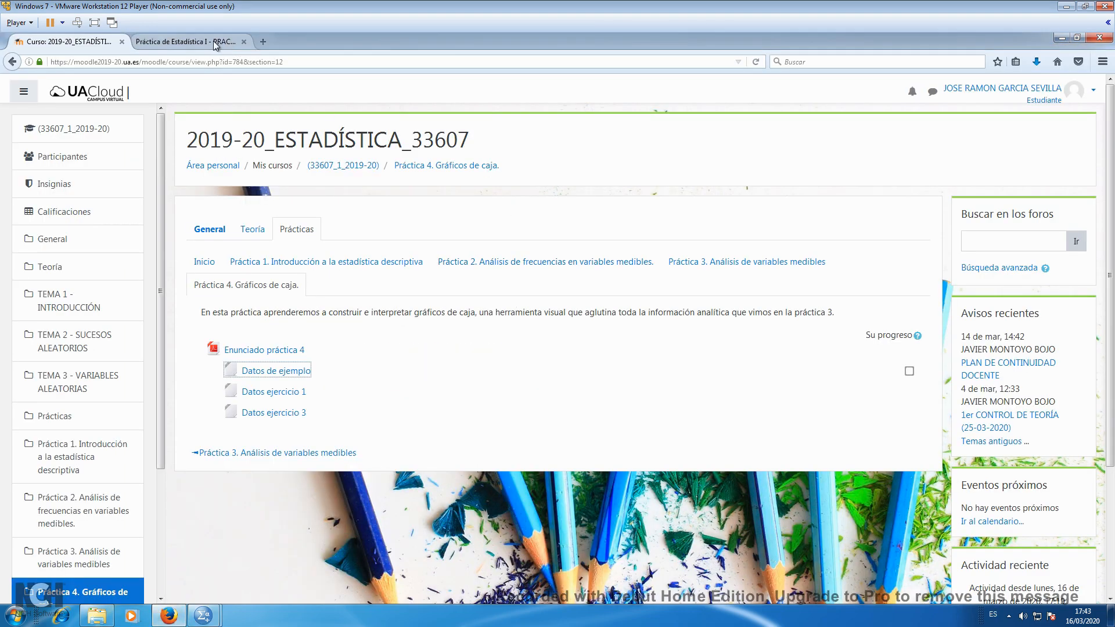
left_click(215, 43)
scroll(569, 372, "down", 5)
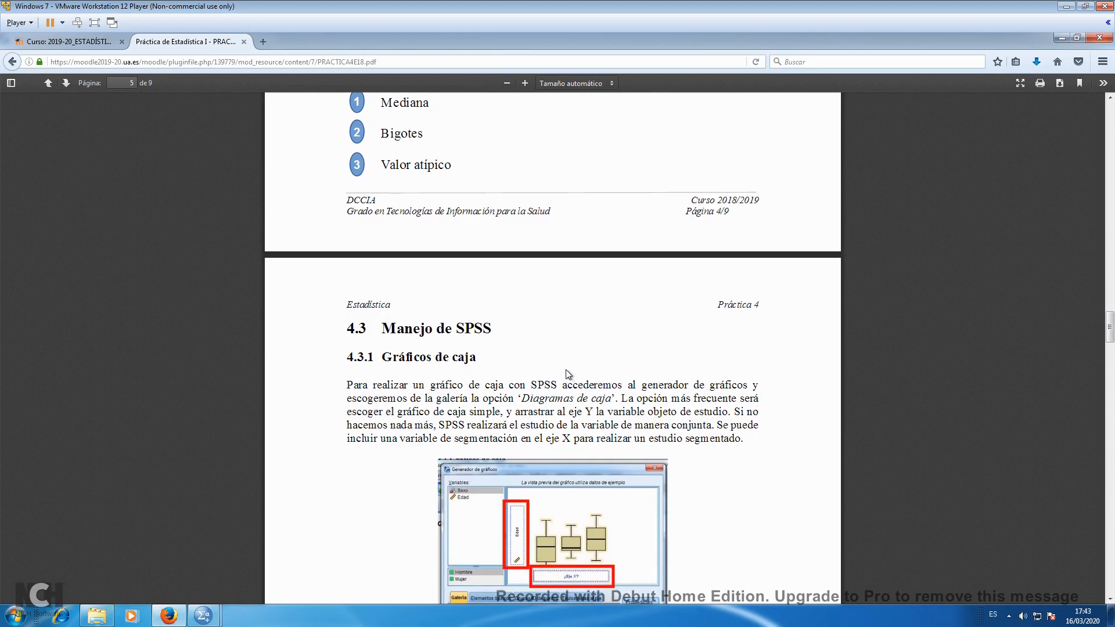
left_click_drag(1110, 347, 1103, 494)
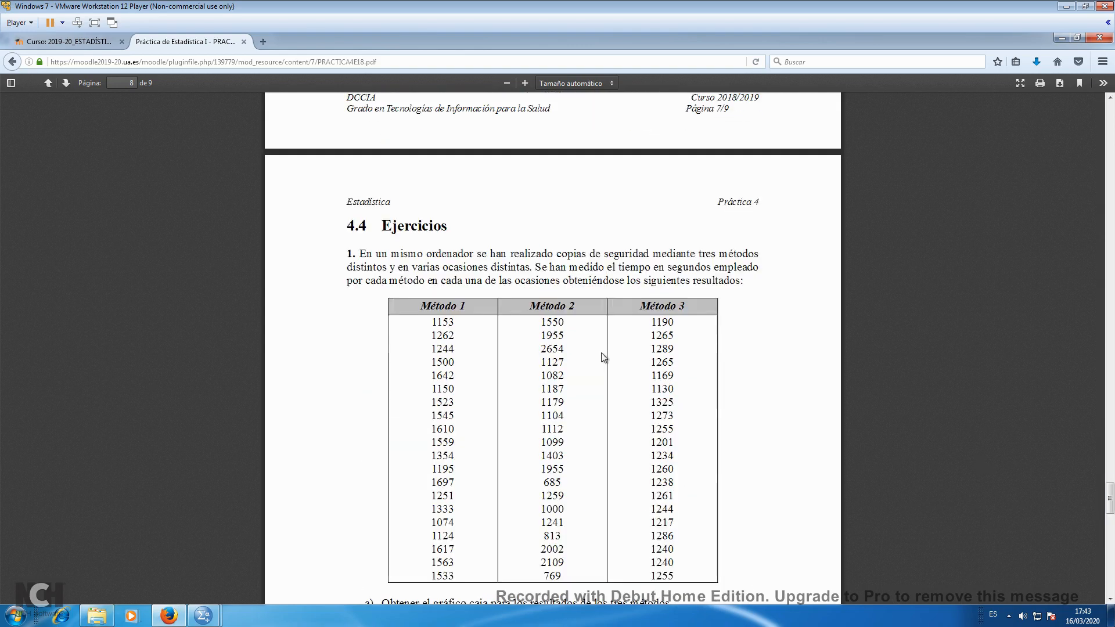
scroll(460, 326, "down", 1)
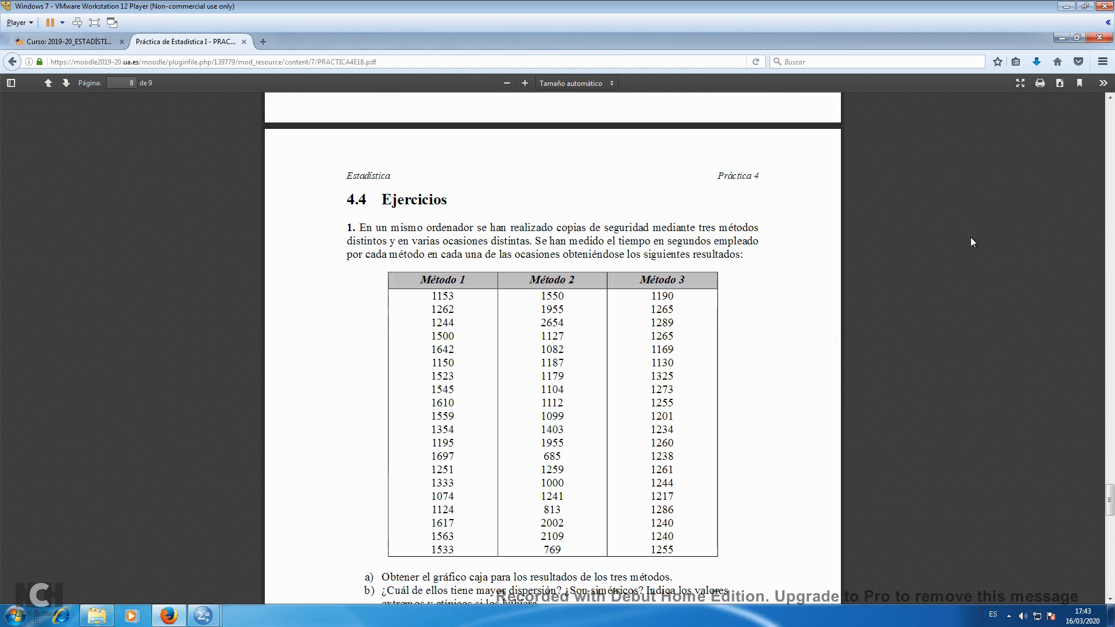
left_click_drag(1111, 501, 1111, 351)
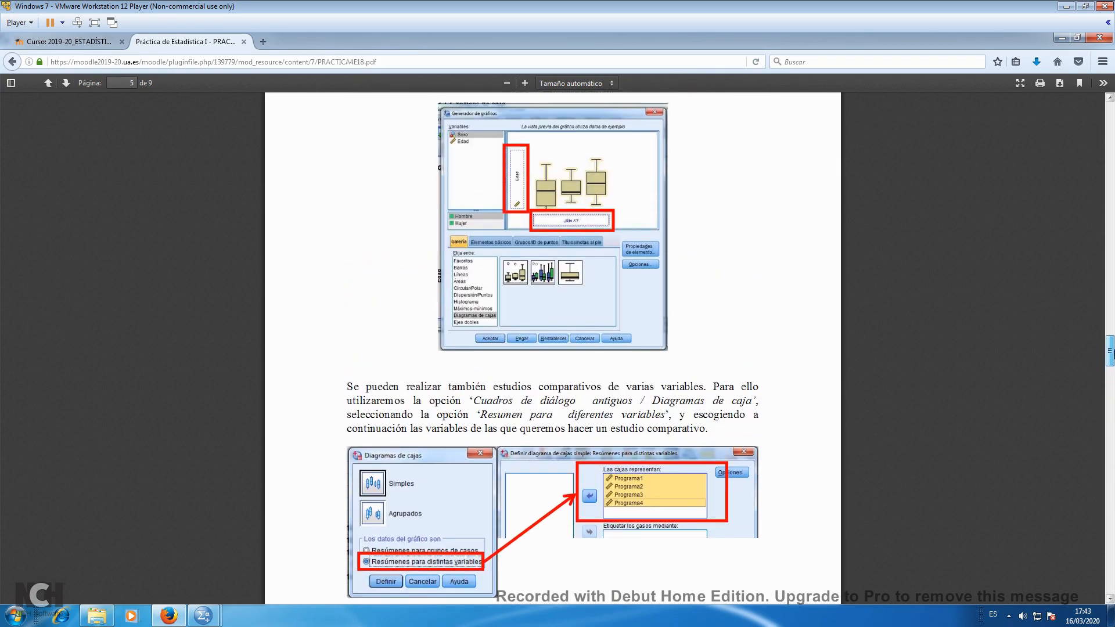